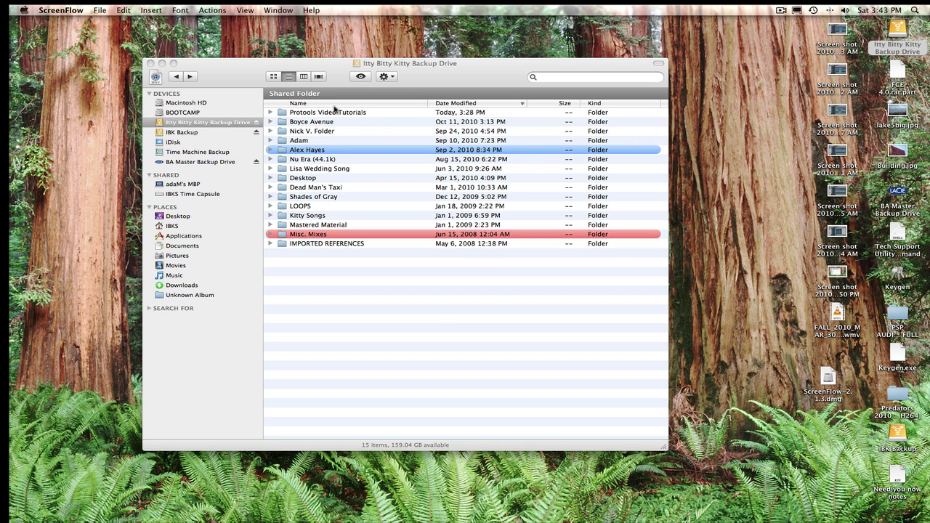
# Step: Reposition the backup drive window and browse the Boyce Avenue Live Airplanes and Dynamite folders
pyautogui.moveTo(429, 83)
pyautogui.mouseDown()
pyautogui.moveTo(418, 90)
pyautogui.moveTo(423, 82)
pyautogui.mouseUp()
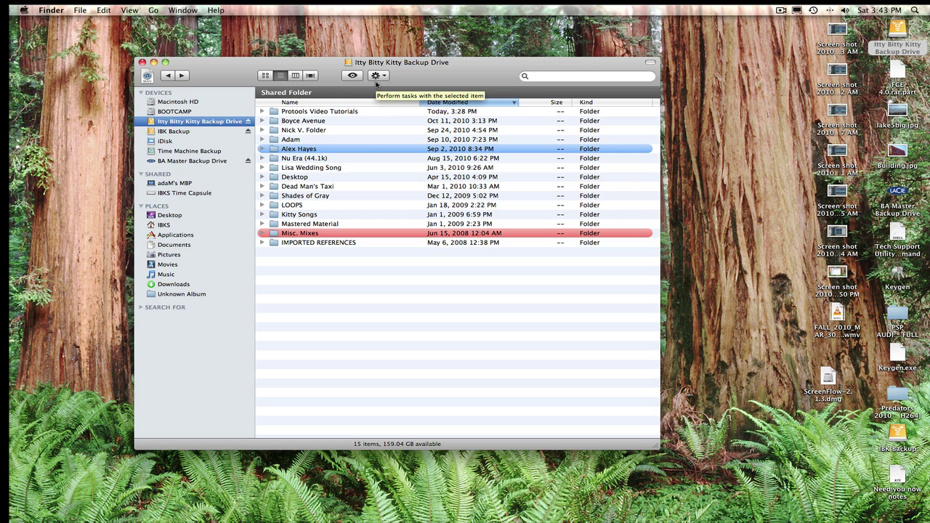
pyautogui.moveTo(418, 79)
pyautogui.mouseDown()
pyautogui.moveTo(433, 37)
pyautogui.moveTo(426, 83)
pyautogui.mouseUp()
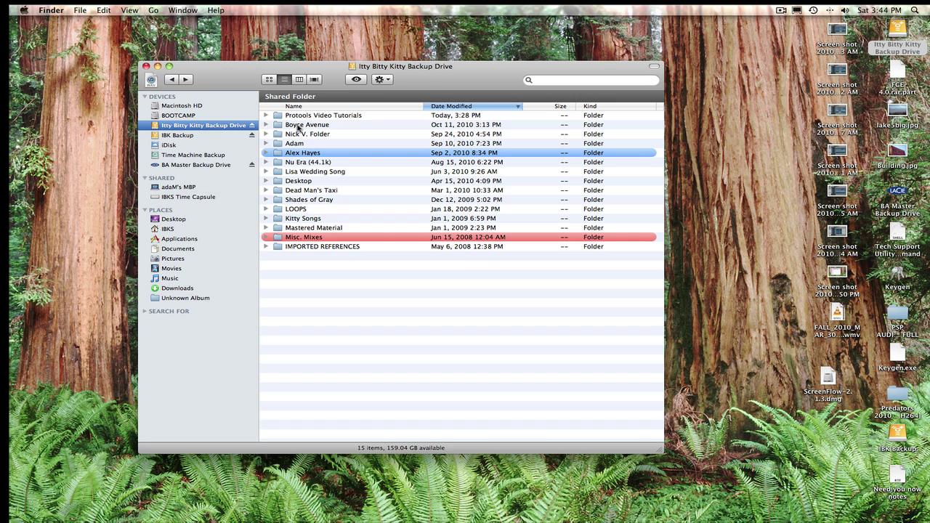
pyautogui.click(298, 127)
pyautogui.doubleClick(297, 128)
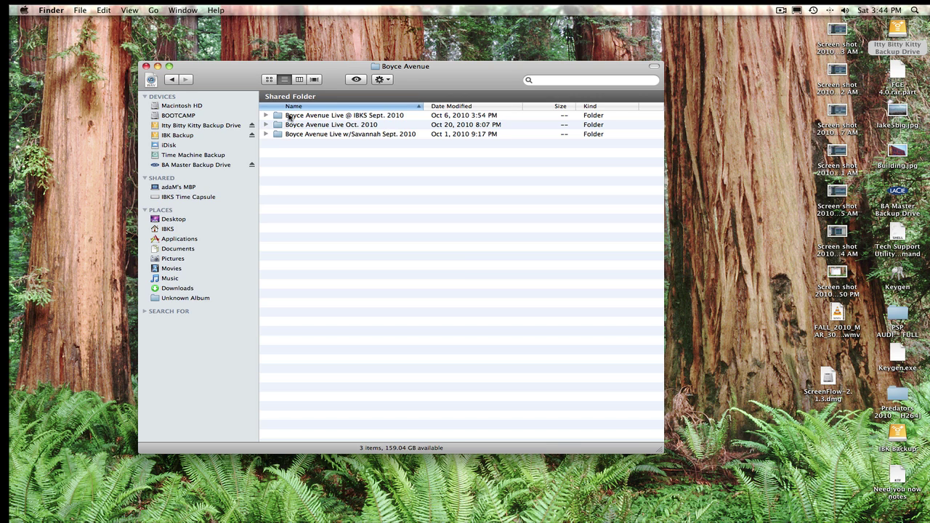
pyautogui.doubleClick(295, 117)
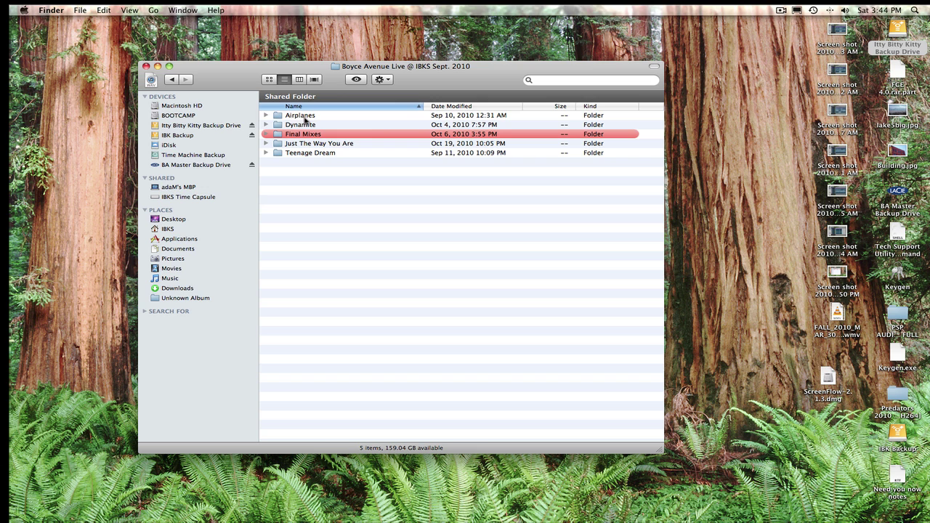
pyautogui.click(265, 115)
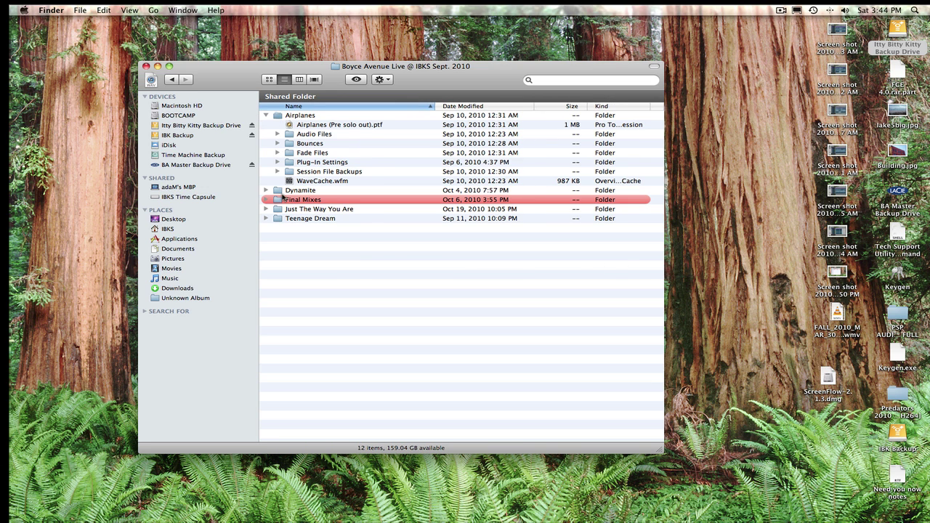
pyautogui.click(267, 191)
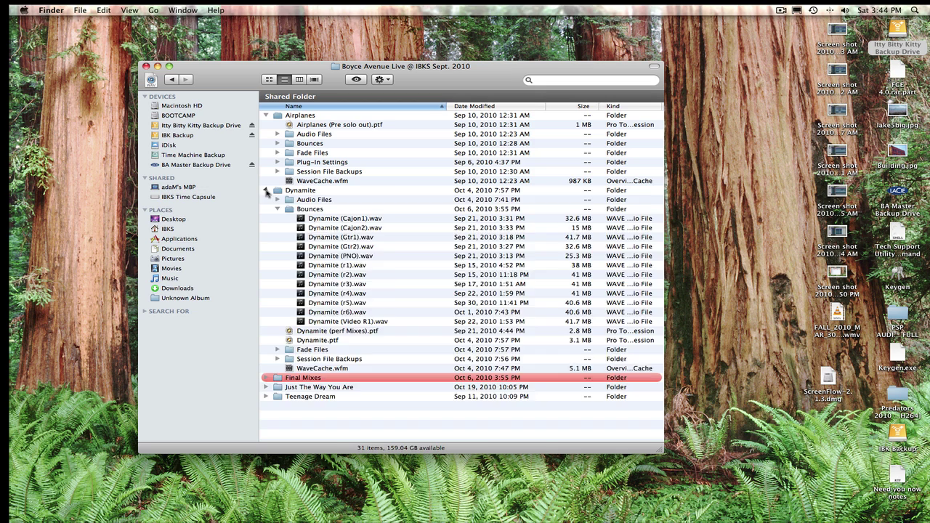
pyautogui.click(267, 190)
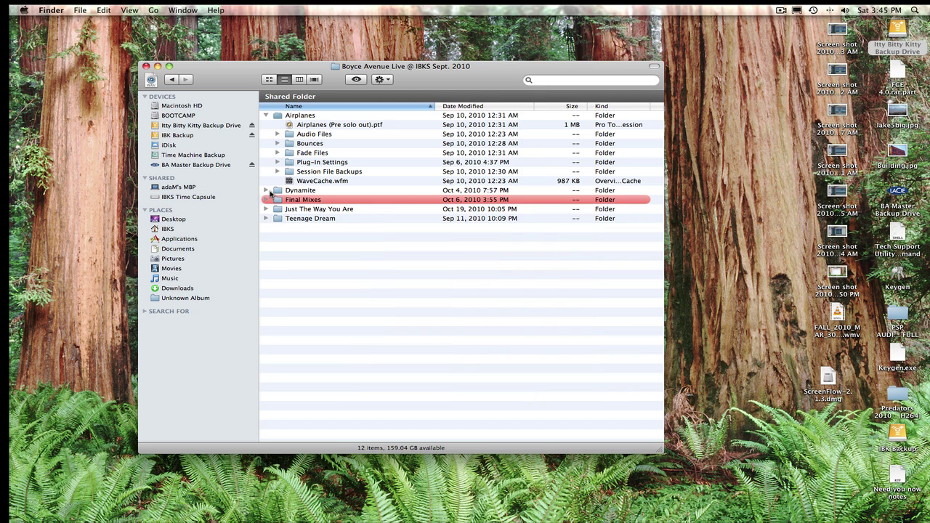
pyautogui.click(278, 143)
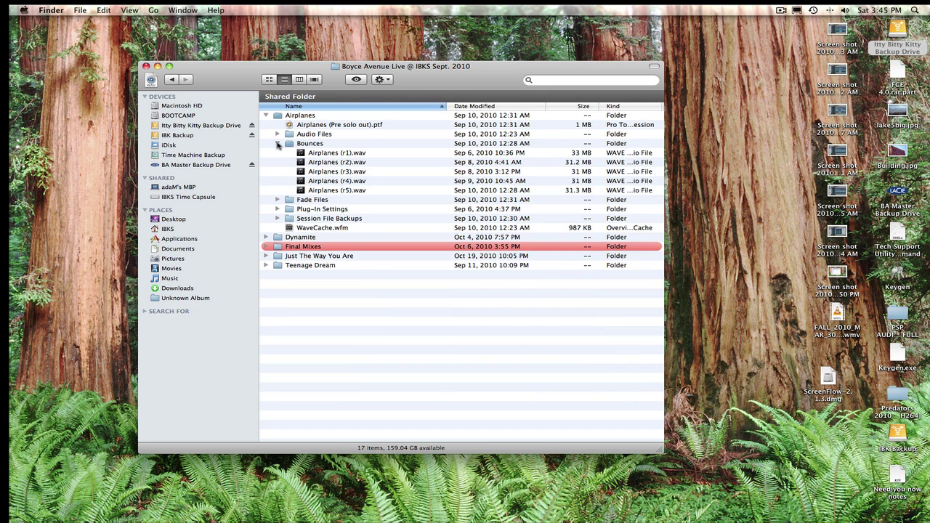
pyautogui.click(277, 144)
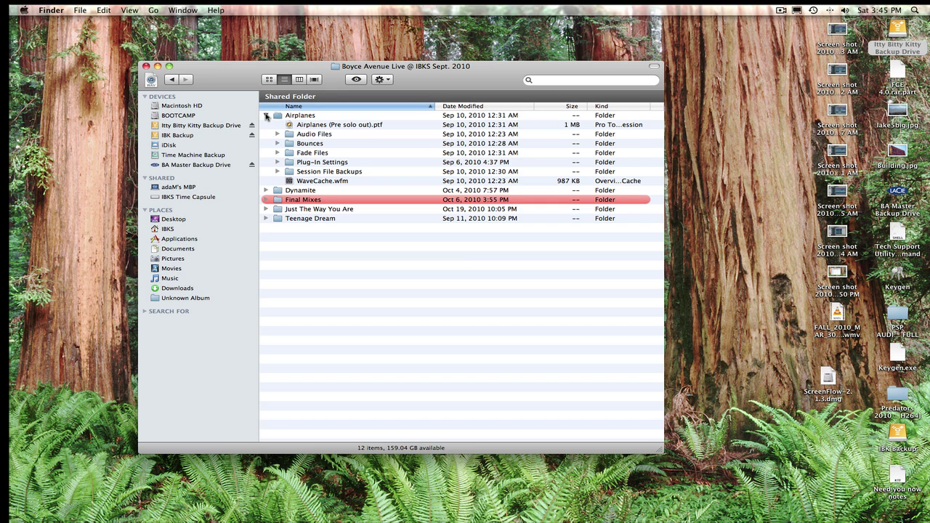
pyautogui.click(266, 116)
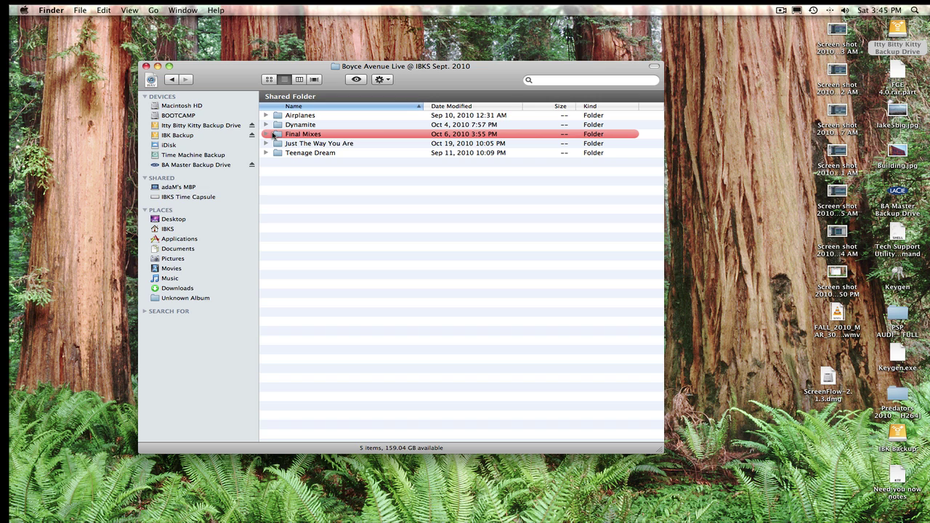
# Step: Peek into Final Mixes, return to the drive's top level and check Time Machine options
pyautogui.click(266, 135)
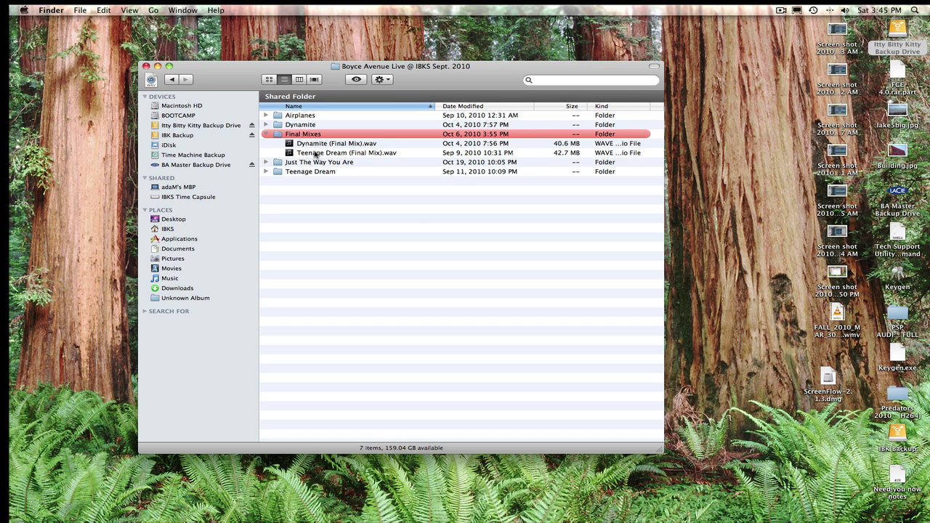
pyautogui.click(267, 134)
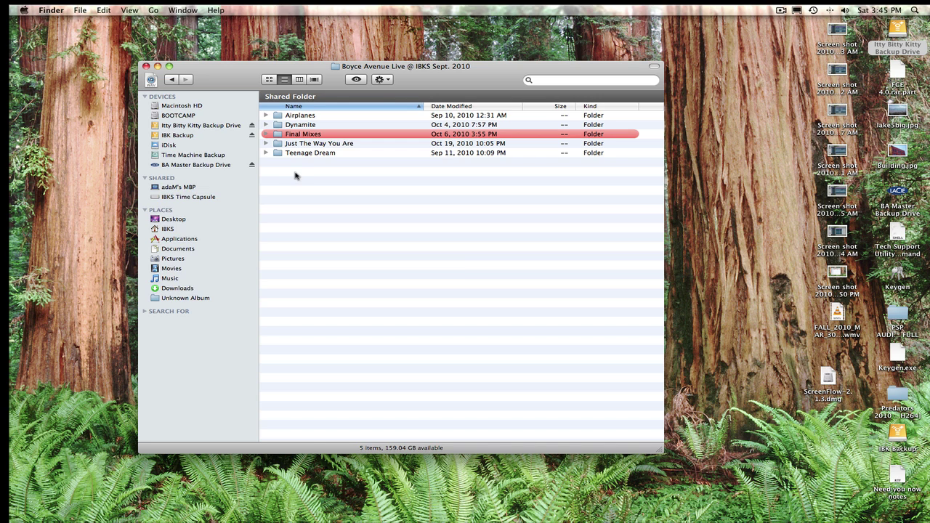
pyautogui.click(172, 80)
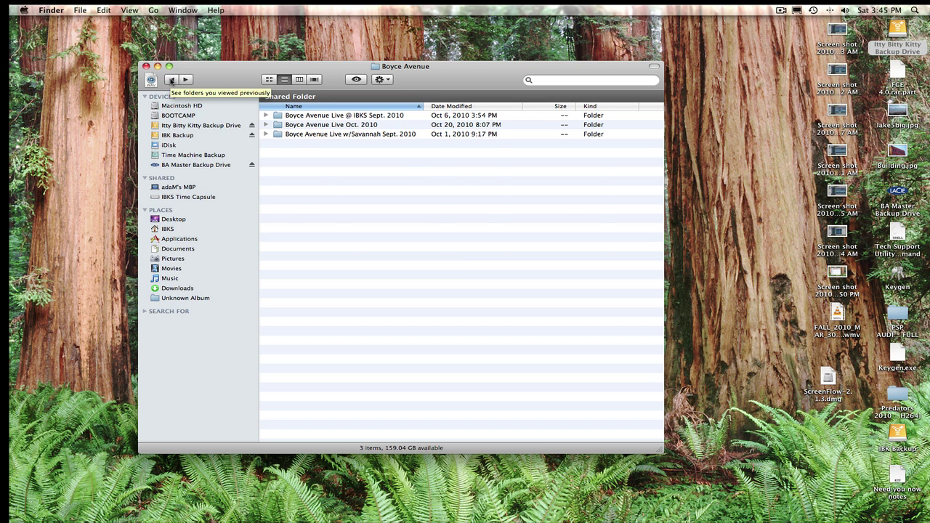
pyautogui.click(172, 80)
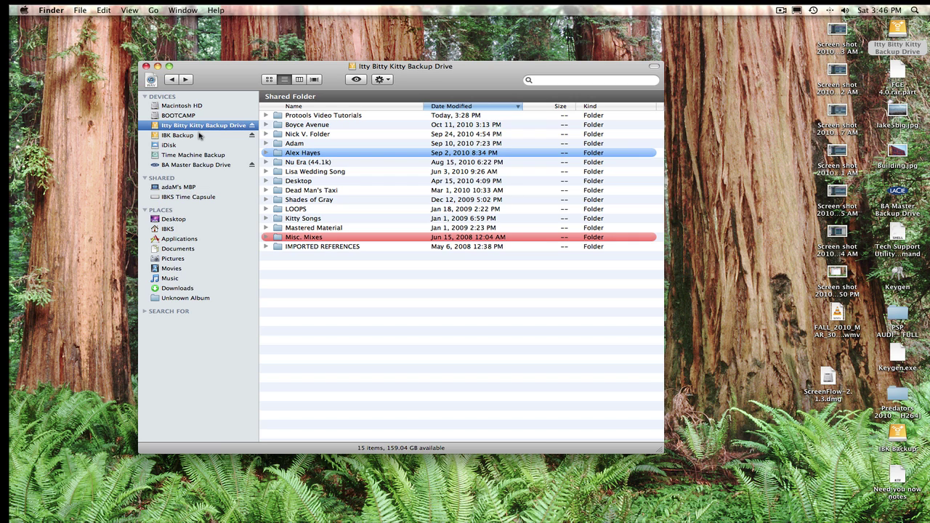
pyautogui.click(813, 10)
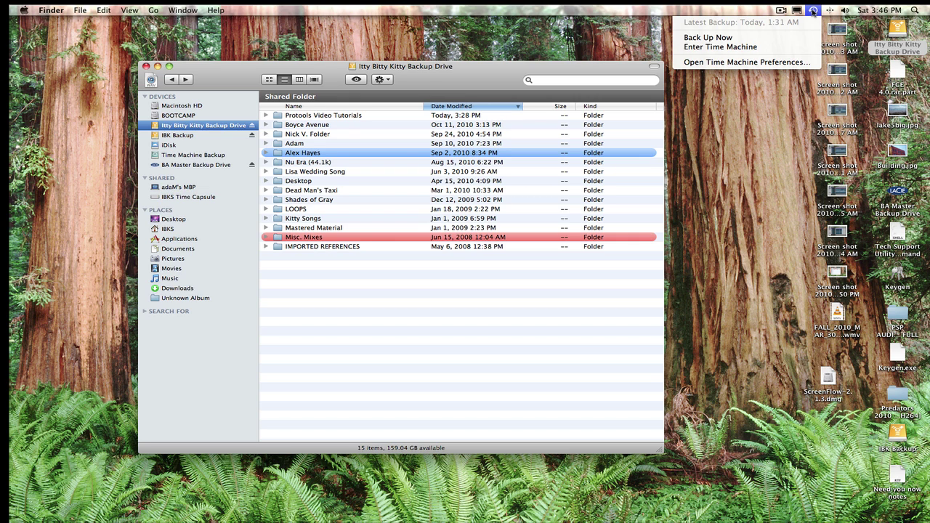
pyautogui.click(814, 10)
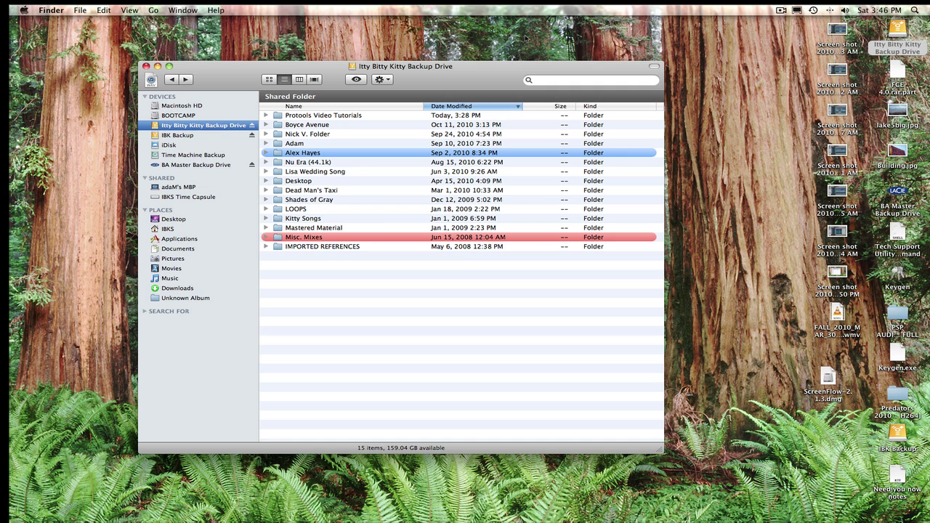
pyautogui.moveTo(451, 68); pyautogui.dragTo(444, 53)
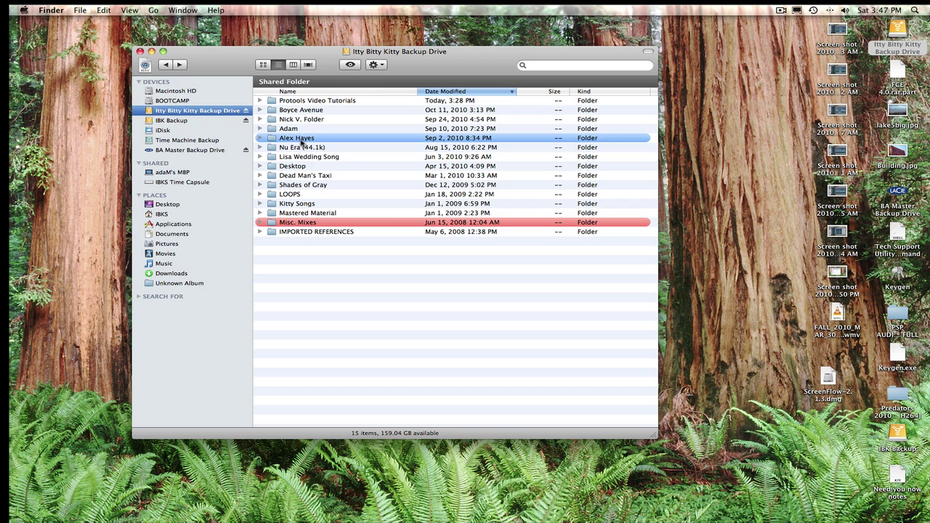
# Step: Open Test.ptf from Protools Video Tutorials > Test to launch Pro Tools
pyautogui.doubleClick(308, 101)
pyautogui.click(274, 140)
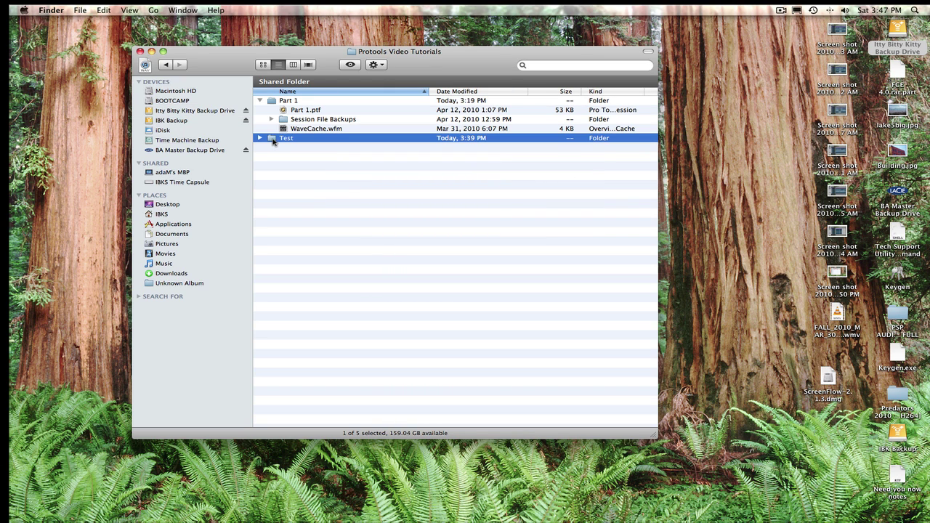
pyautogui.doubleClick(273, 139)
pyautogui.doubleClick(287, 109)
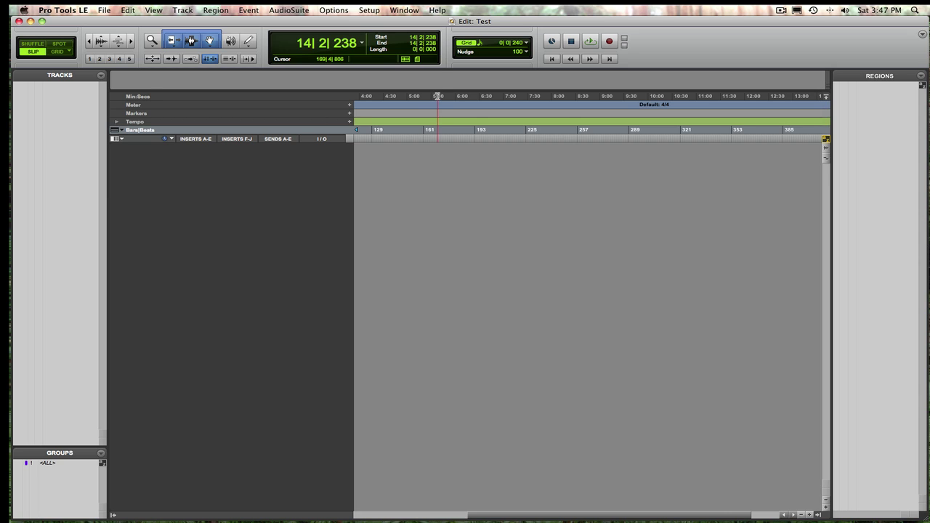
# Step: Add 4 mono audio tracks through the New Tracks dialog (Shift+Cmd+N)
pyautogui.press('super+shift+n')
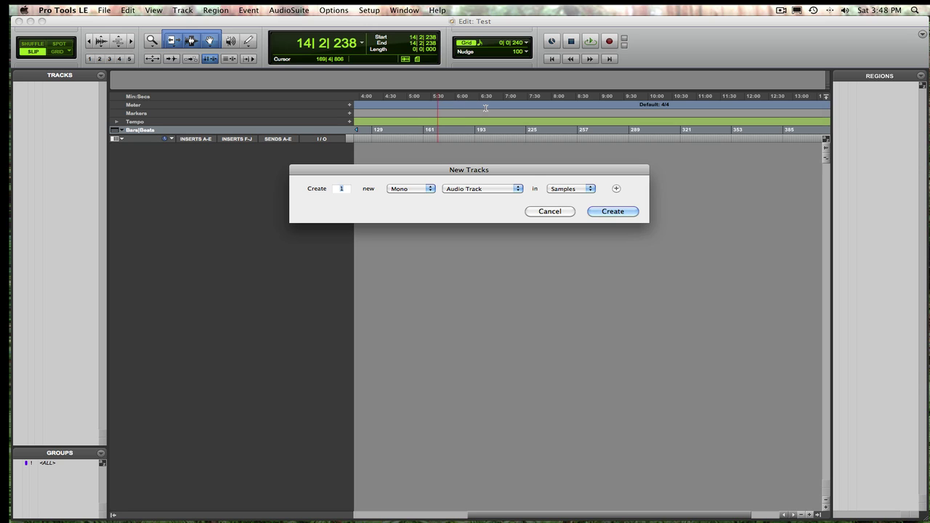
pyautogui.write('4')
pyautogui.press('Return')
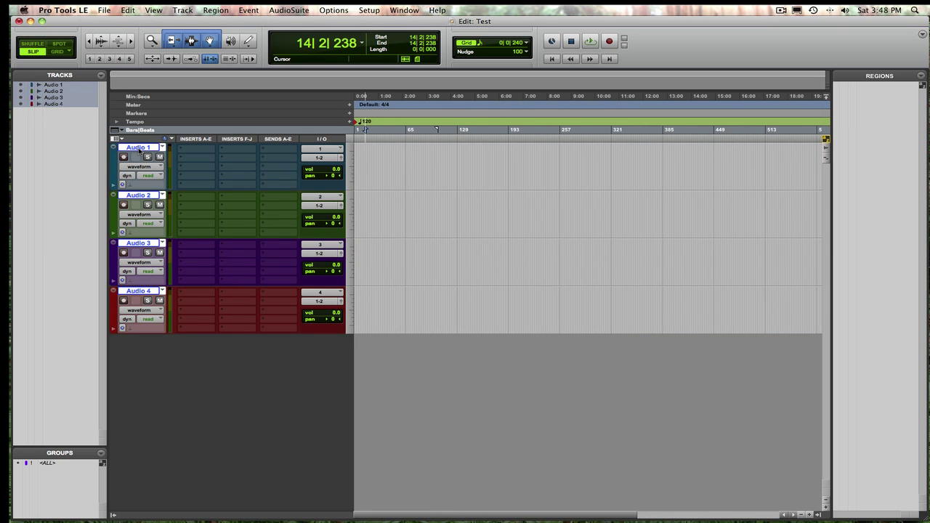
# Step: Rename Audio 1 through Audio 4 as Kick .01, Snare .01, Hat .01 and Tom .01
pyautogui.doubleClick(139, 147)
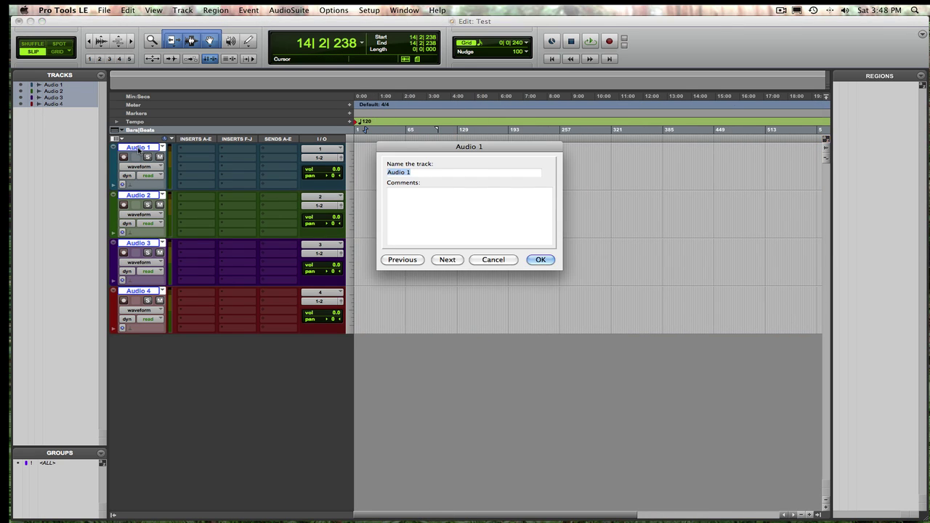
pyautogui.write('Kick')
pyautogui.write('.01')
pyautogui.press('super+Right')
pyautogui.write('Snare .01')
pyautogui.press('super+Right')
pyautogui.write('Hat .01')
pyautogui.press('super+Right')
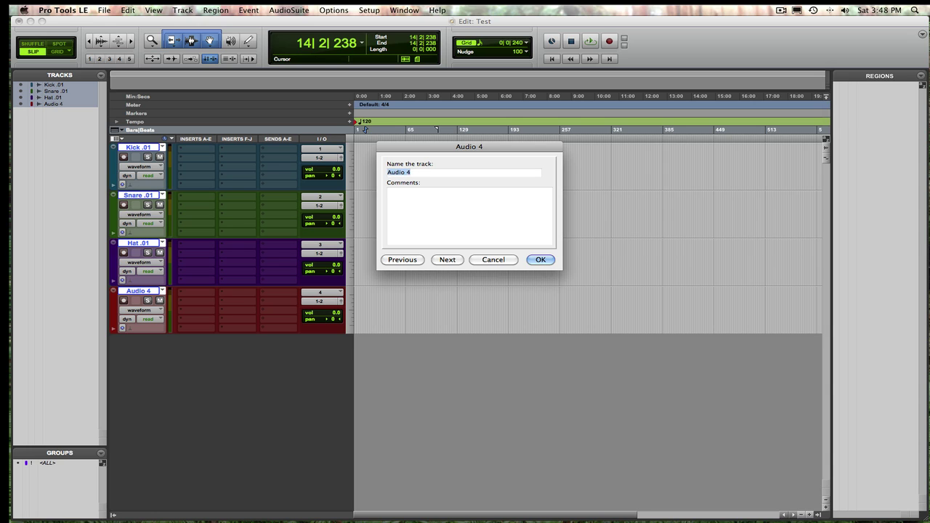
pyautogui.write('Tom .01')
pyautogui.press('Return')
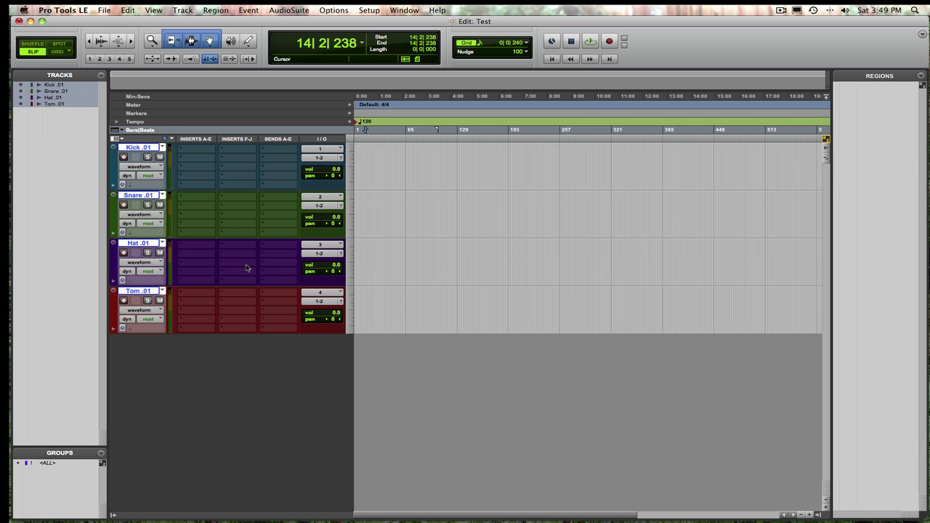
# Step: Group the four selected tracks into a new group named Drums
pyautogui.press('super+g')
pyautogui.write('Drums')
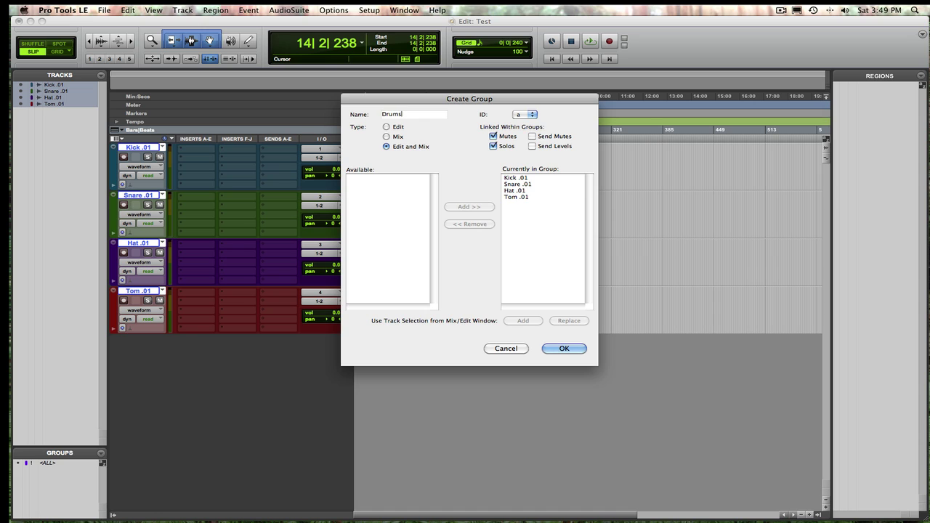
pyautogui.press('Return')
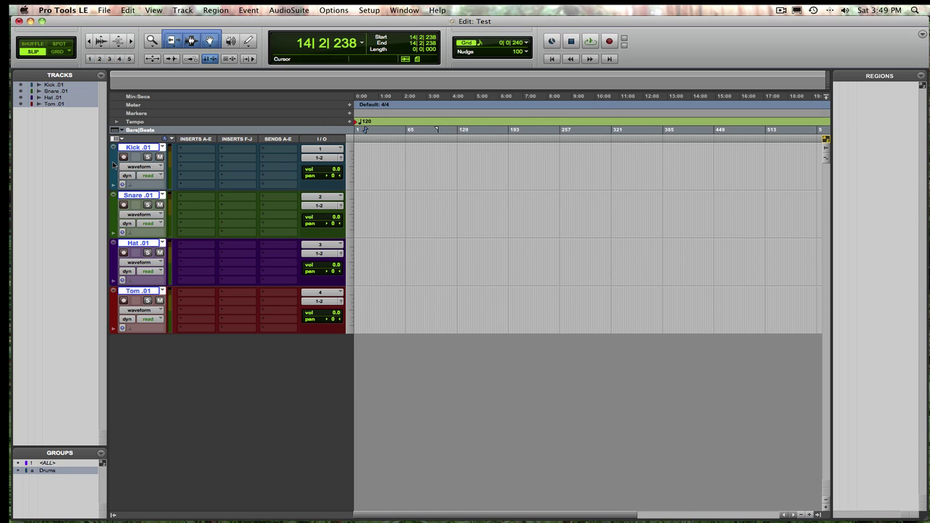
# Step: Colour all four drum tracks dark green
pyautogui.doubleClick(167, 189)
pyautogui.click(553, 334)
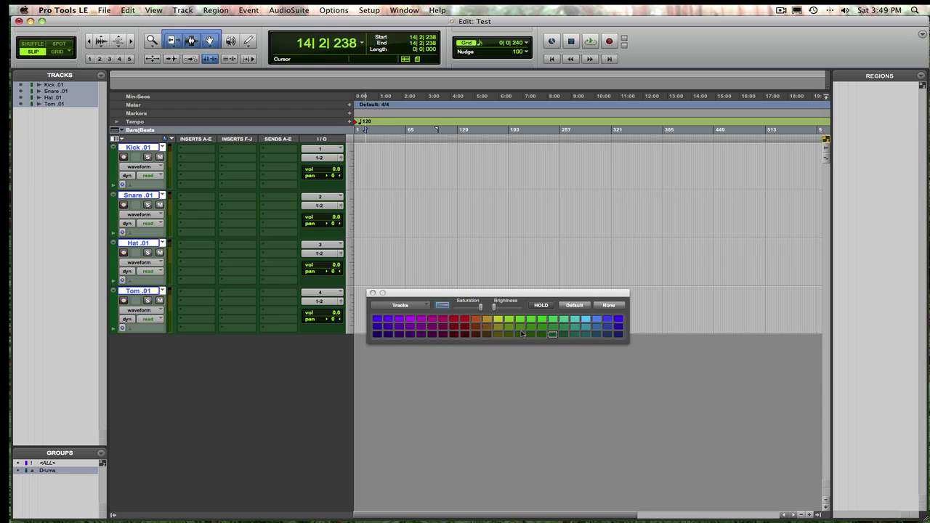
pyautogui.click(372, 293)
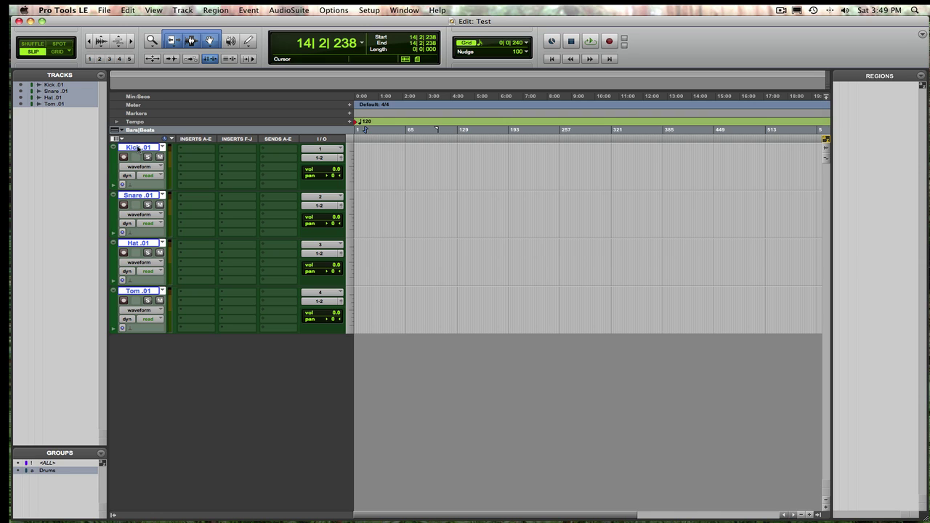
pyautogui.doubleClick(145, 149)
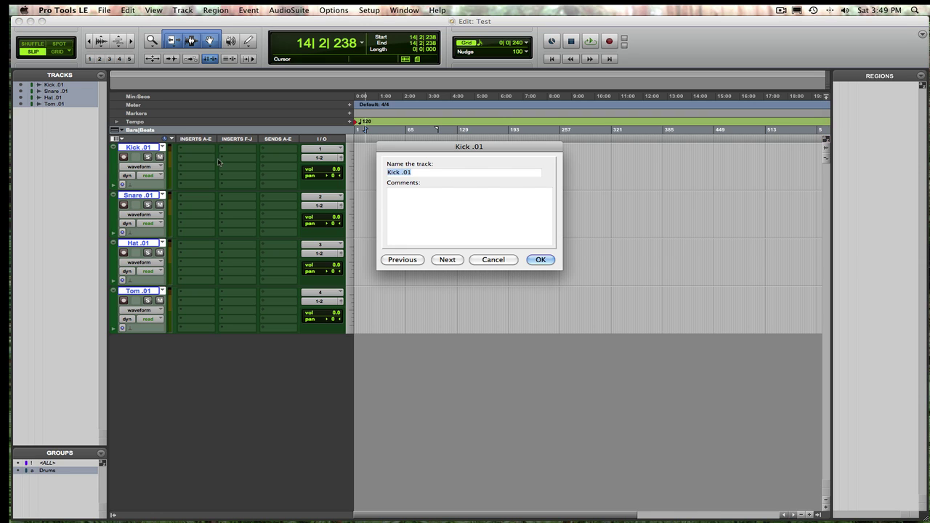
pyautogui.click(424, 174)
pyautogui.press('BackSpace')
pyautogui.press('BackSpace')
pyautogui.press('BackSpace')
pyautogui.press('Return')
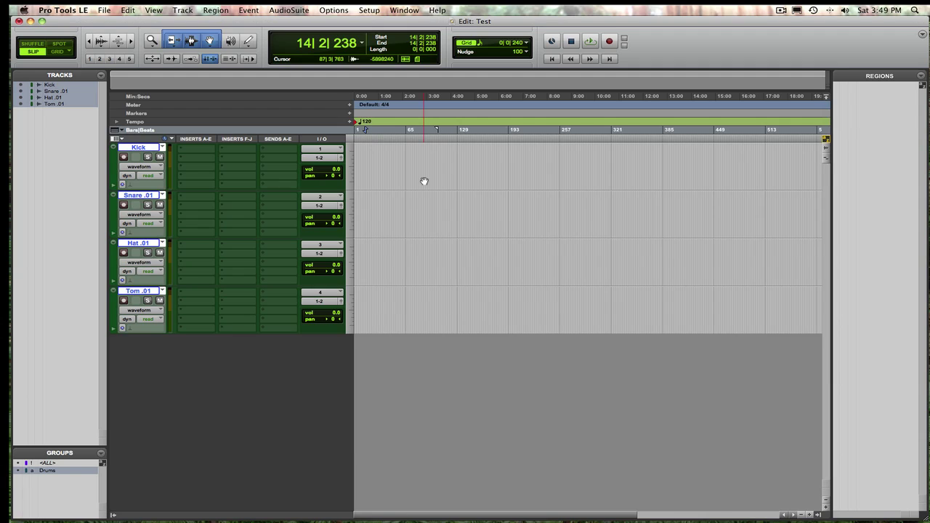
pyautogui.doubleClick(151, 149)
pyautogui.press('Right')
pyautogui.write('.01')
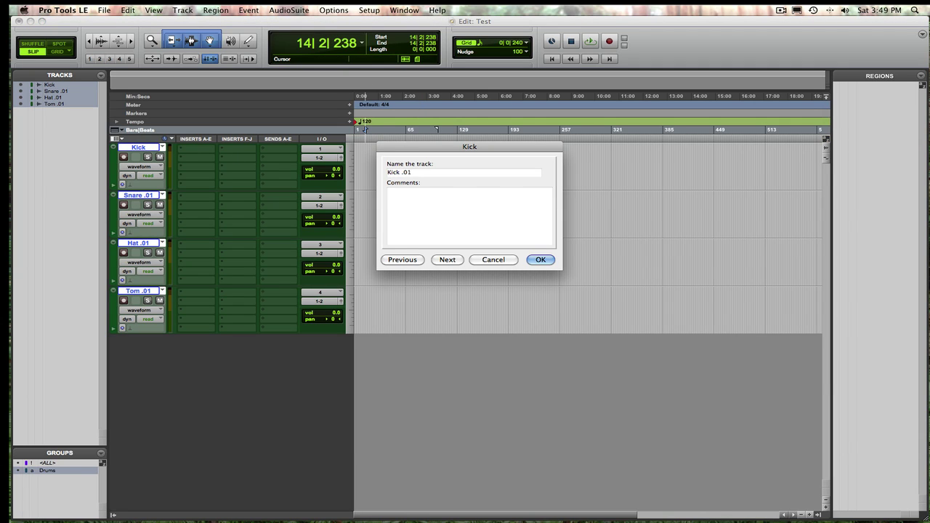
pyautogui.press('Return')
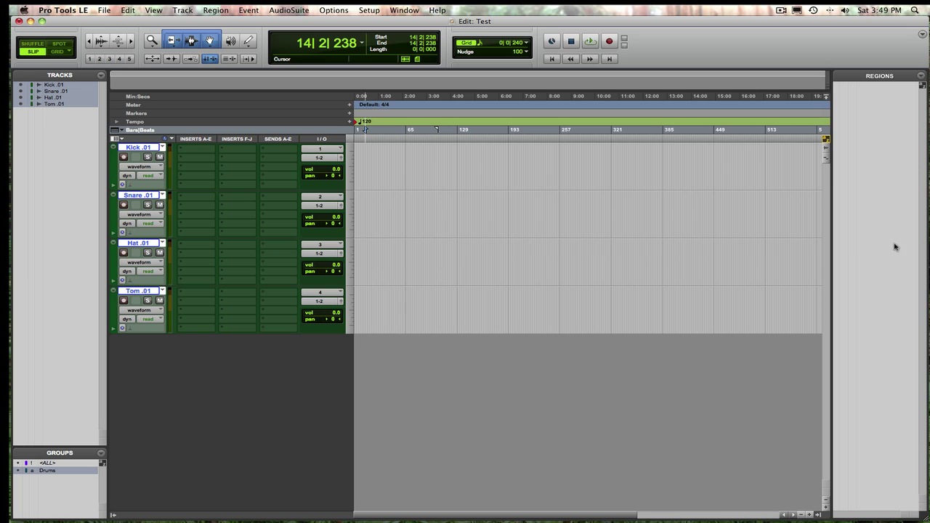
pyautogui.click(144, 150)
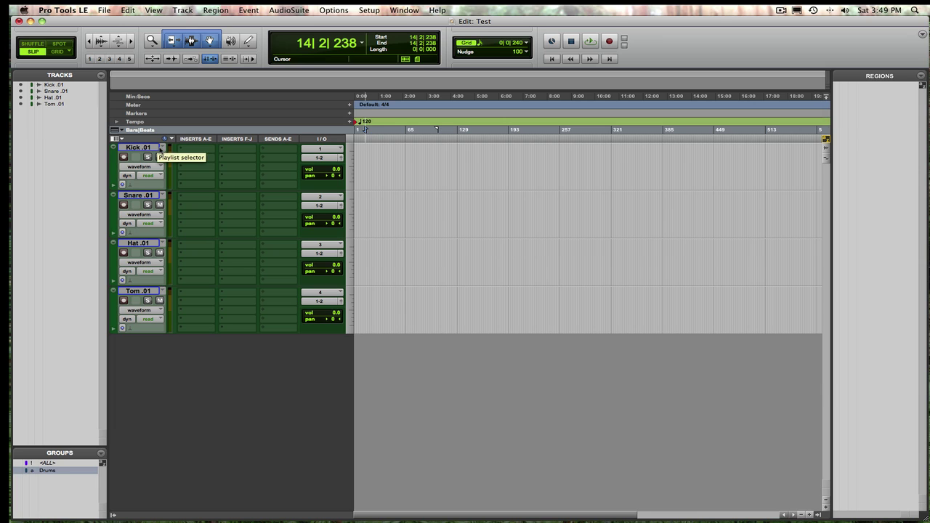
# Step: Set the edit position and record-arm the four grouped drum tracks
pyautogui.click(383, 154)
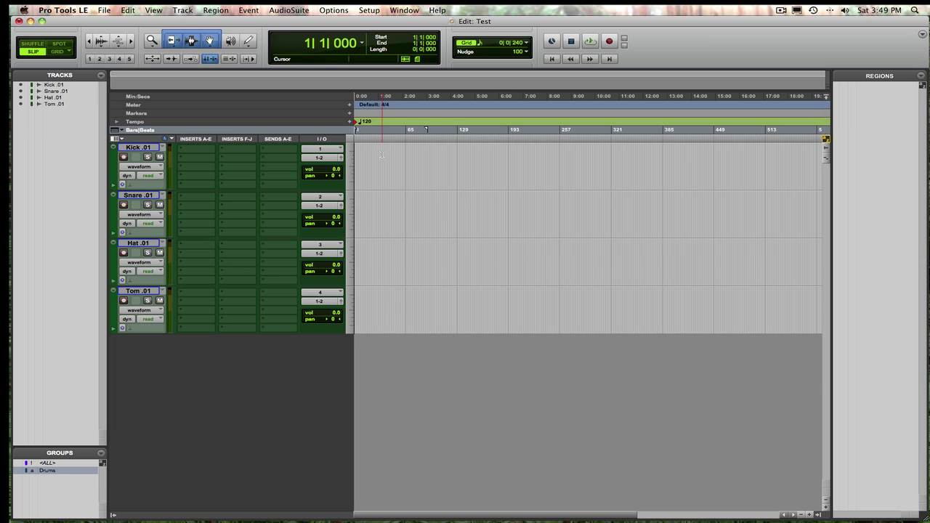
pyautogui.press('super+space')
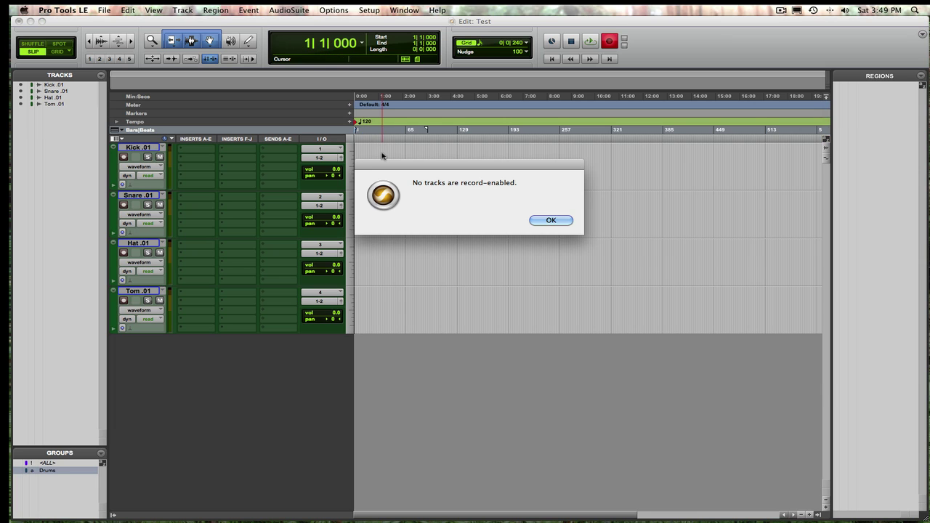
pyautogui.click(548, 220)
pyautogui.click(124, 157)
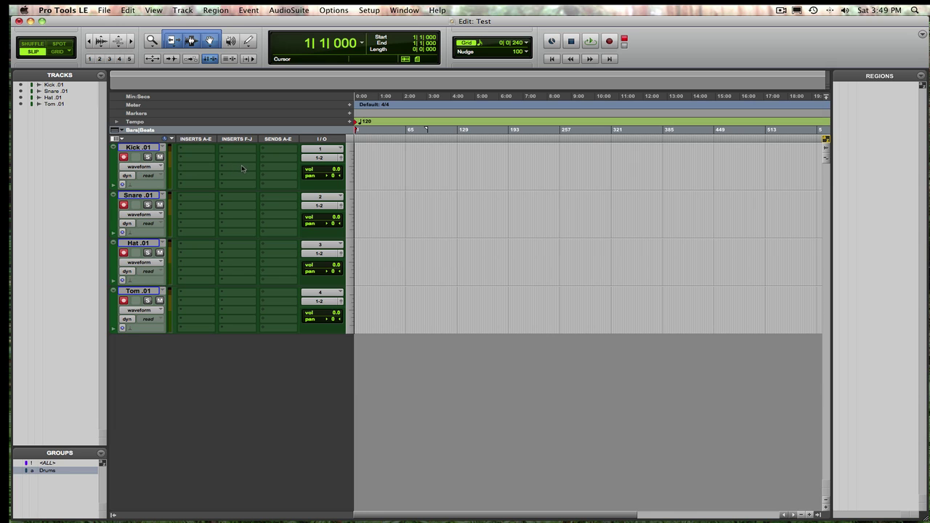
# Step: Record a short first drum take, then disarm the tracks and zoom in on the regions
pyautogui.press('super+space')
pyautogui.press('super+bracketright')
pyautogui.press('super+bracketright')
pyautogui.press('super+bracketright')
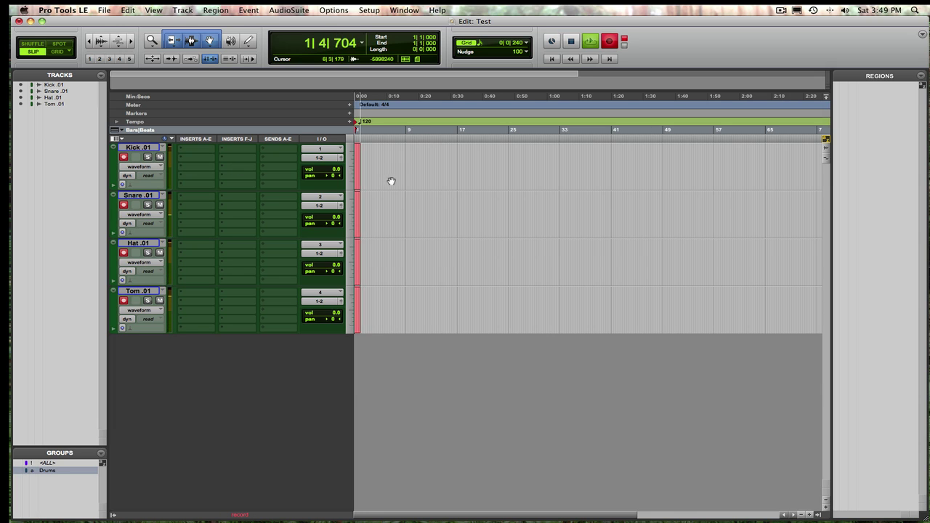
pyautogui.press('super+bracketright')
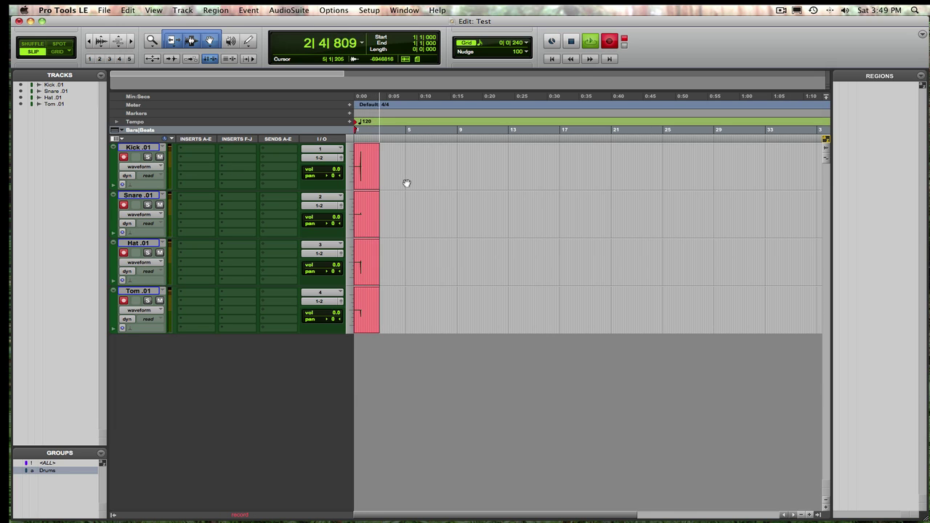
pyautogui.press('space')
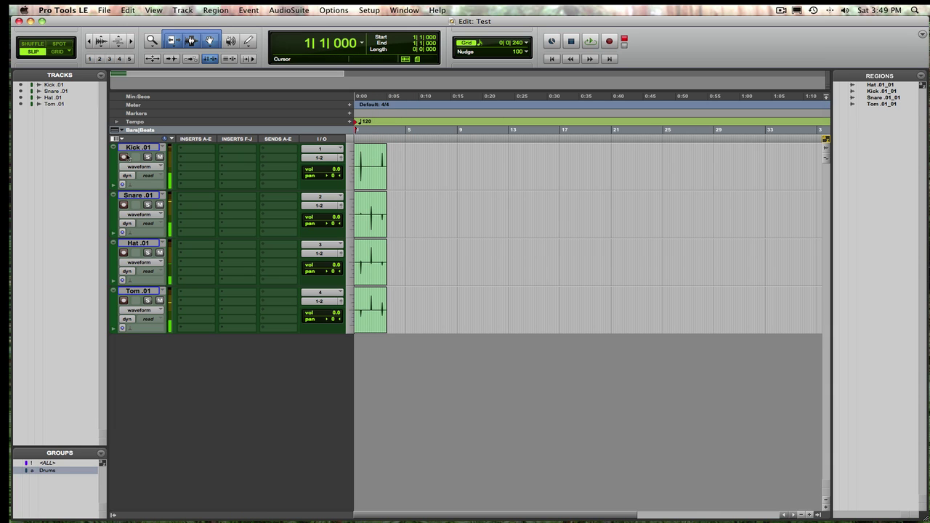
pyautogui.click(124, 157)
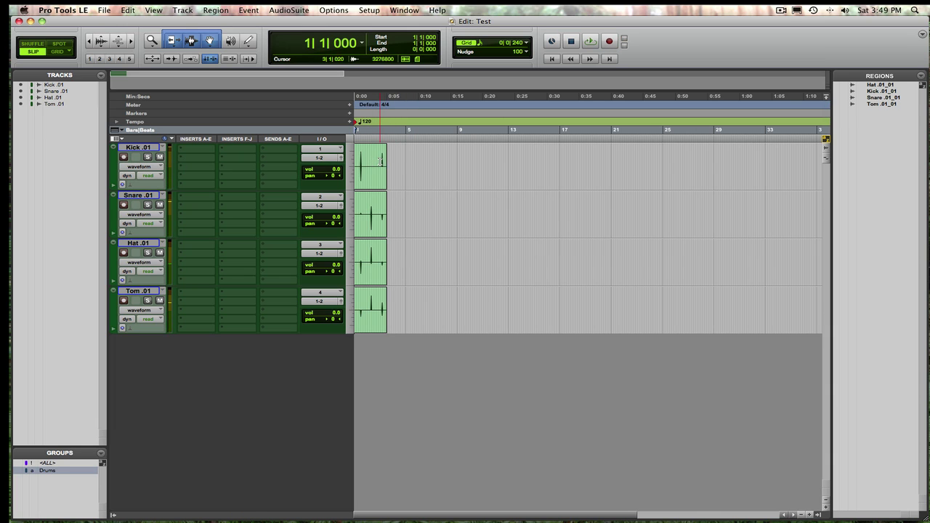
pyautogui.press('super+bracketright')
pyautogui.press('super+bracketright')
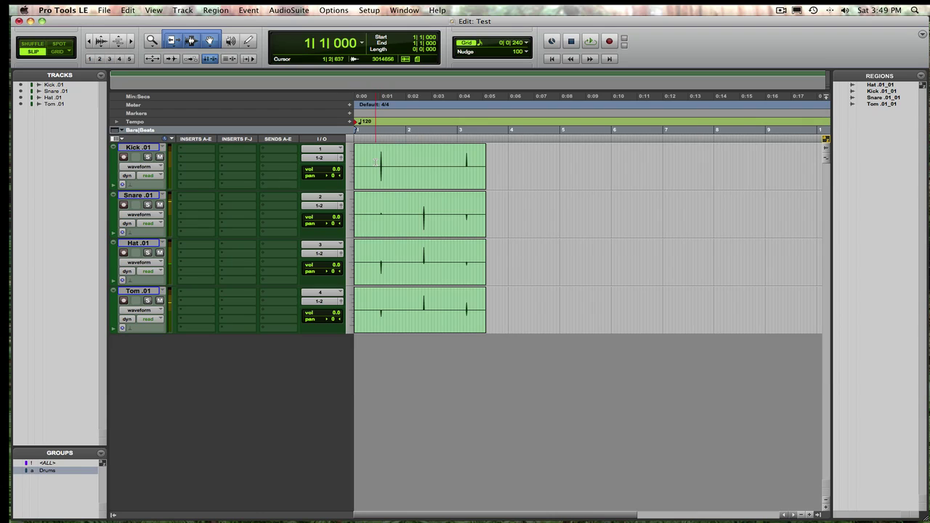
# Step: Create new empty .02 and then .03 playlists for all four grouped drum tracks
pyautogui.click(162, 147)
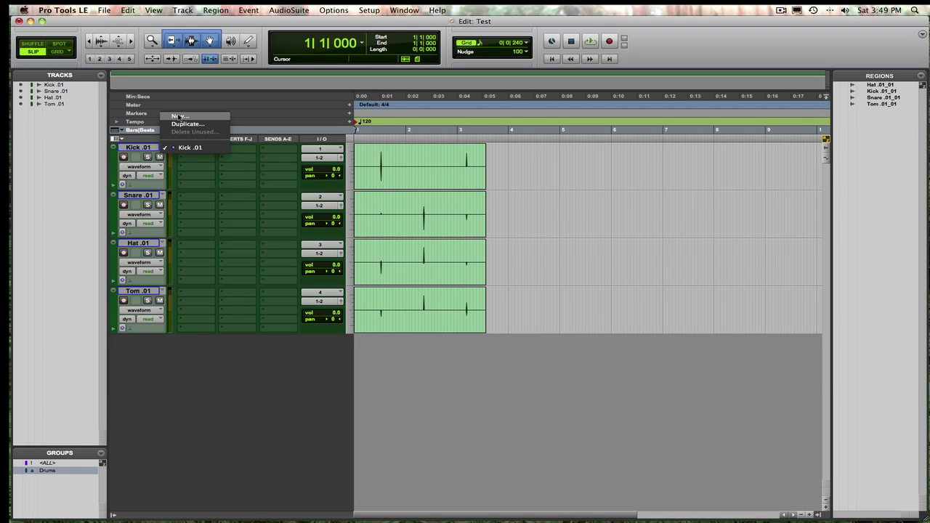
pyautogui.click(180, 116)
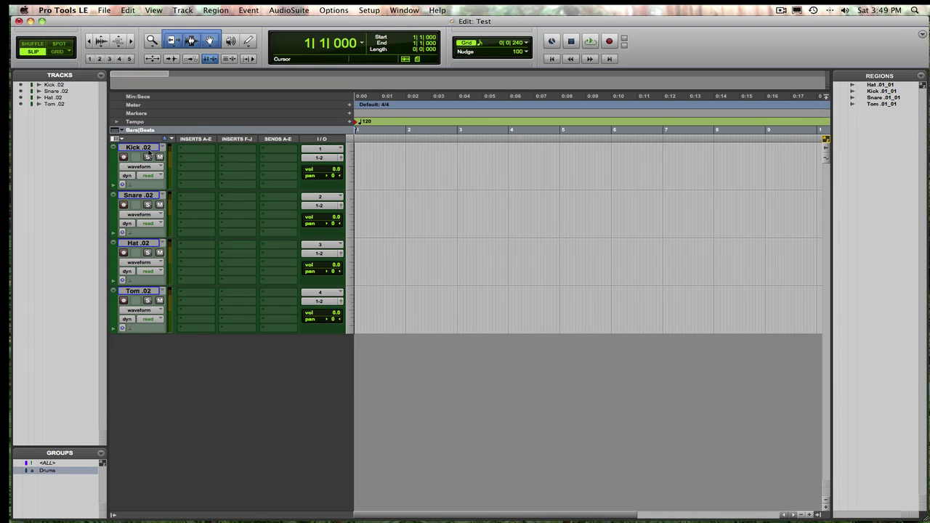
pyautogui.doubleClick(151, 151)
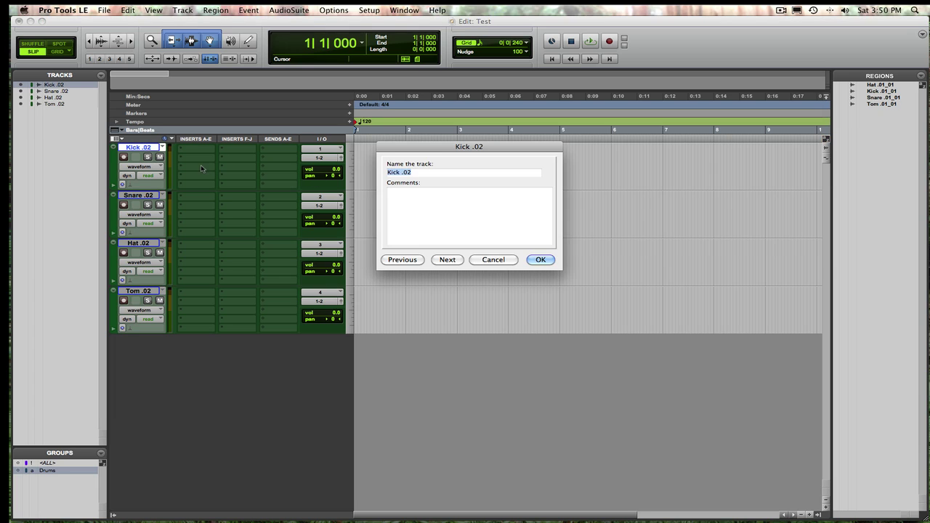
pyautogui.press('Escape')
pyautogui.click(163, 148)
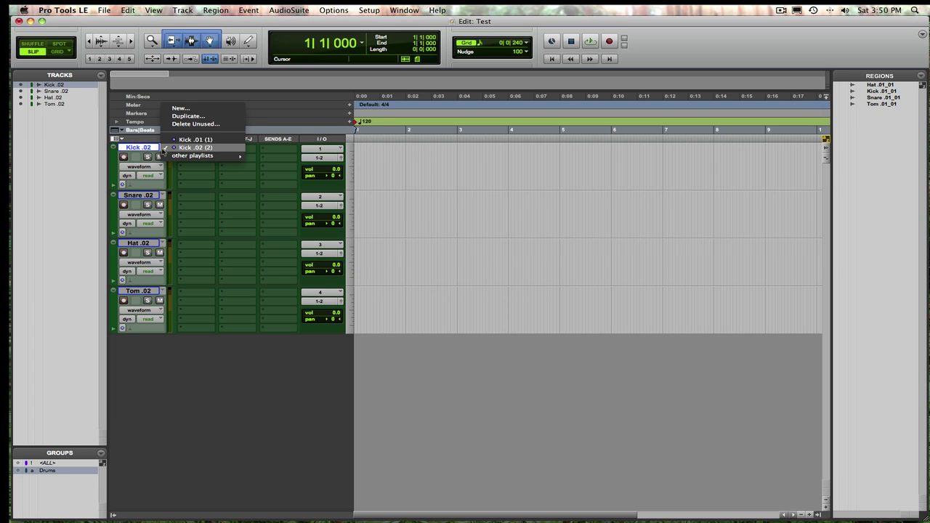
pyautogui.click(184, 111)
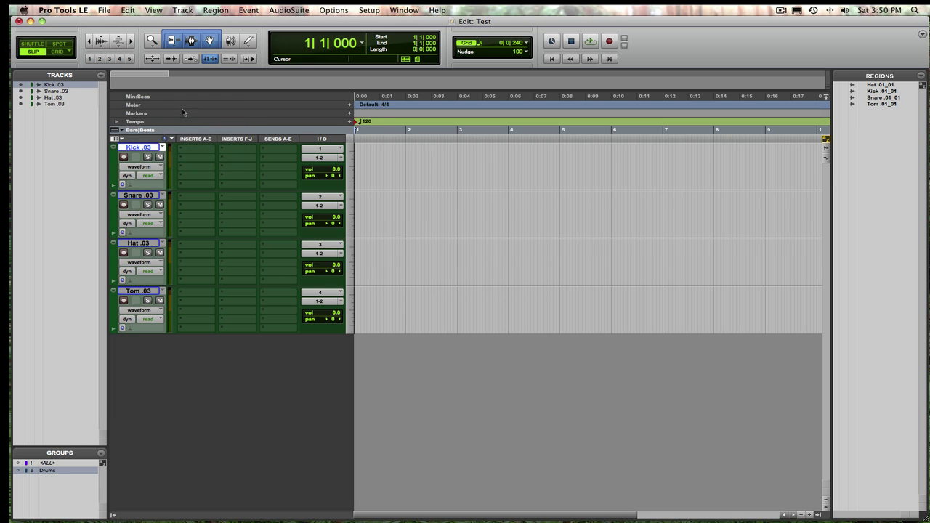
pyautogui.click(163, 148)
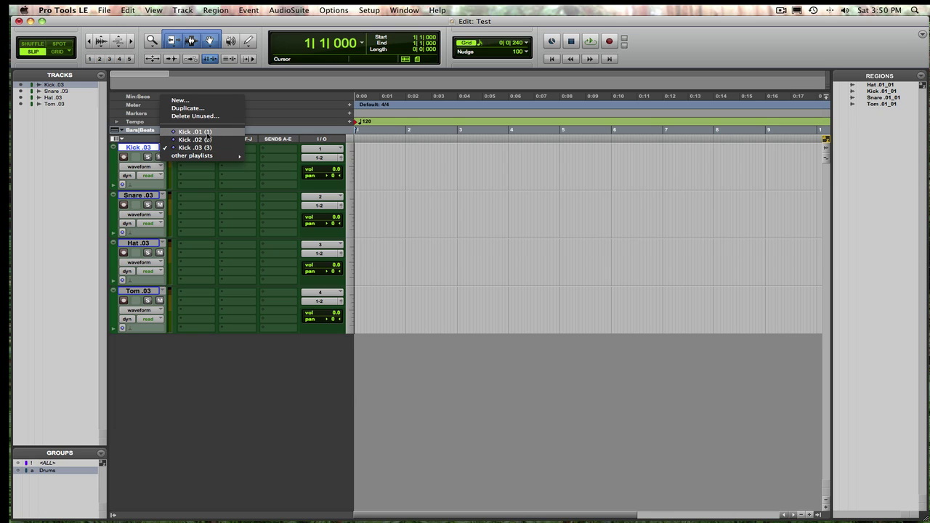
pyautogui.click(211, 182)
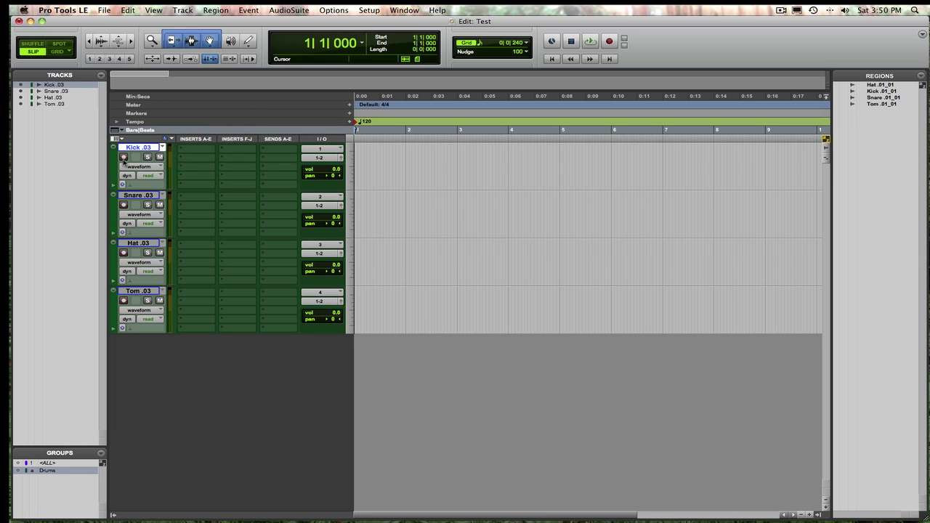
# Step: Undo back to the .01 playlists and the plain Kick name
pyautogui.doubleClick(149, 148)
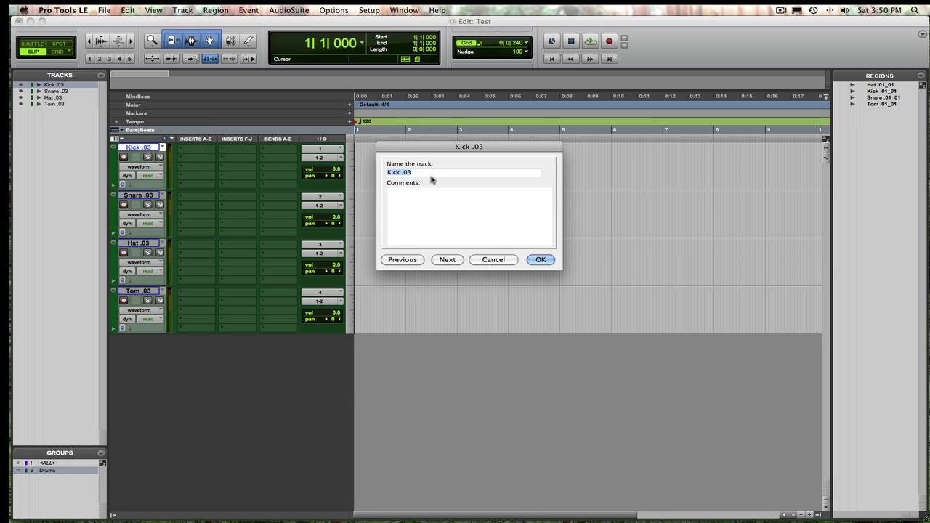
pyautogui.press('Escape')
pyautogui.press('super+z')
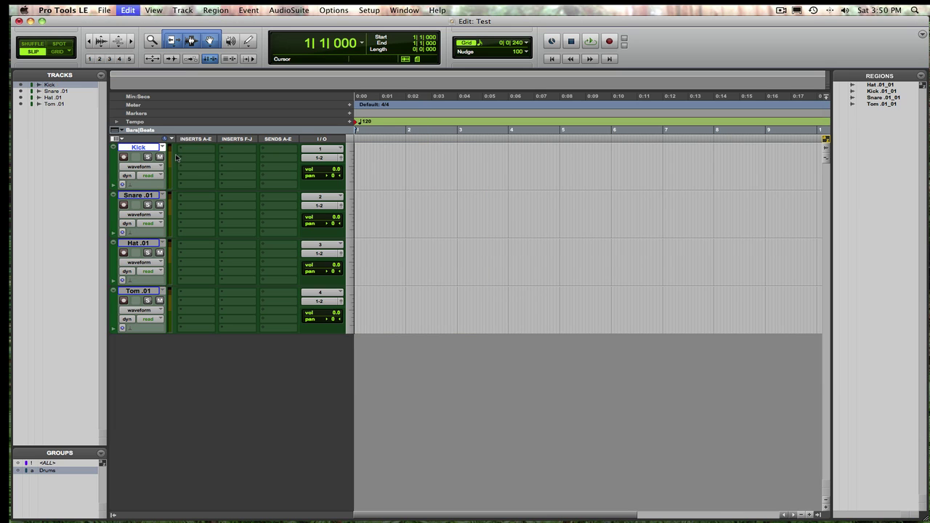
pyautogui.press('super+z')
pyautogui.press('super+z')
pyautogui.press('super+z')
# Step: Strip '.01' from the Snare, Hat and Tom names, then create new empty .01 playlists
pyautogui.click(146, 196)
pyautogui.doubleClick(147, 195)
pyautogui.click(459, 172)
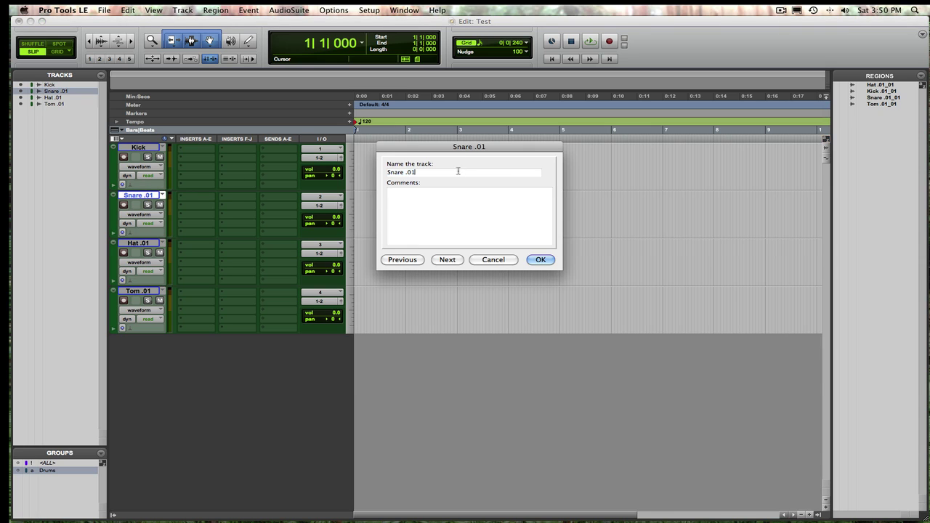
pyautogui.press('BackSpace')
pyautogui.press('BackSpace')
pyautogui.press('BackSpace')
pyautogui.press('BackSpace')
pyautogui.click(448, 259)
pyautogui.click(434, 174)
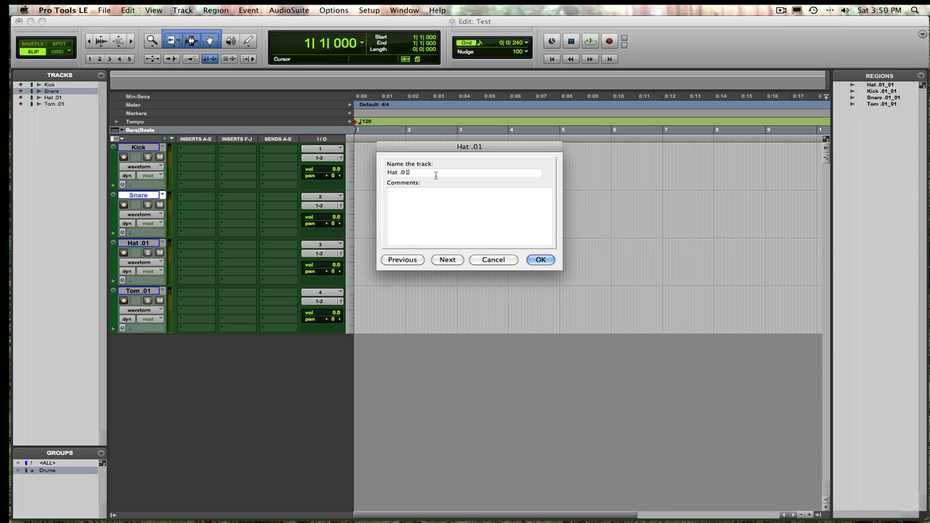
pyautogui.press('BackSpace')
pyautogui.press('BackSpace')
pyautogui.press('BackSpace')
pyautogui.press('BackSpace')
pyautogui.click(448, 259)
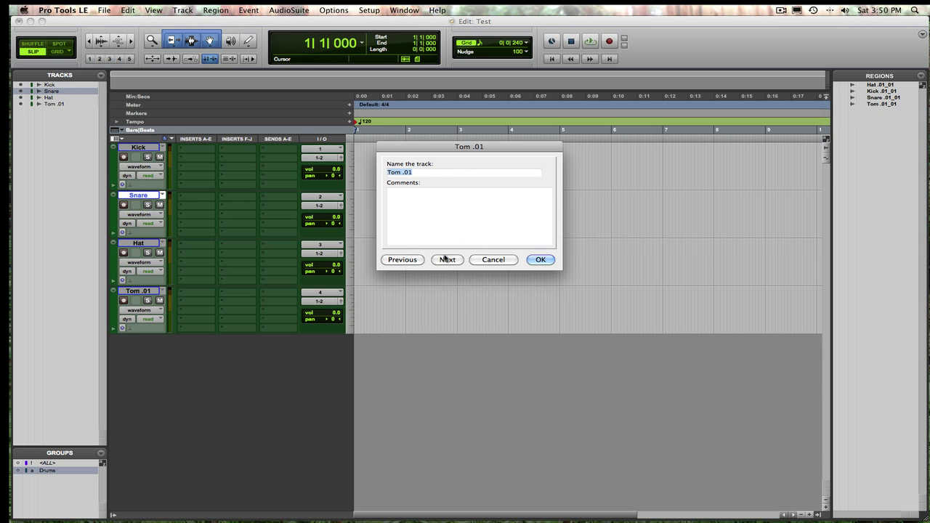
pyautogui.click(429, 172)
pyautogui.press('BackSpace')
pyautogui.press('BackSpace')
pyautogui.press('BackSpace')
pyautogui.click(445, 259)
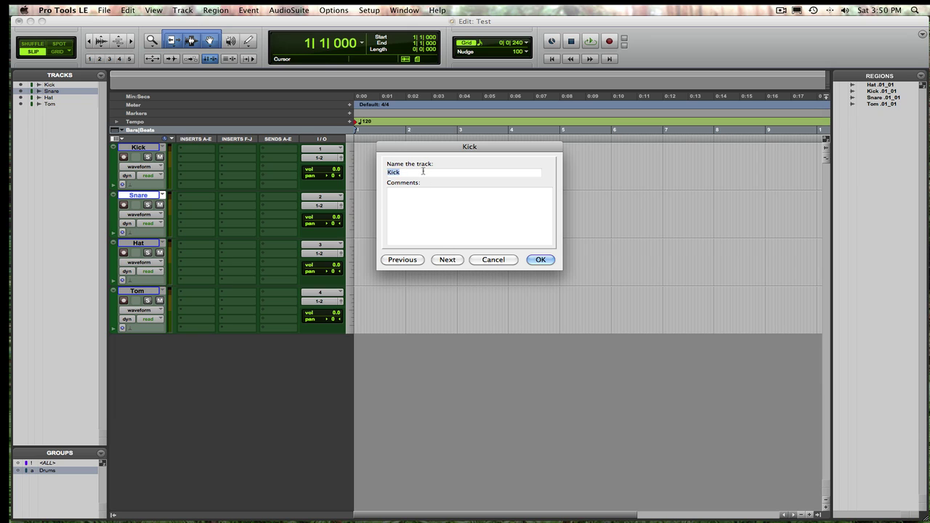
pyautogui.click(540, 259)
pyautogui.click(172, 138)
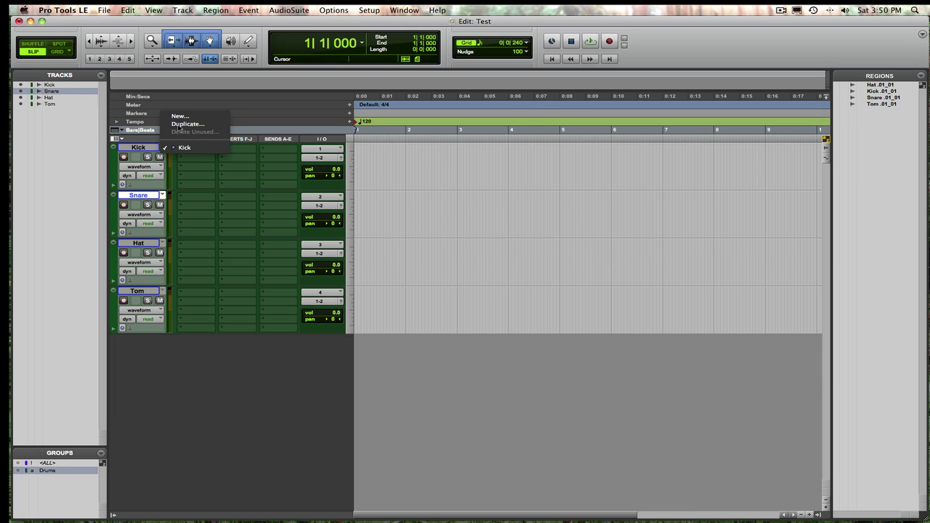
pyautogui.click(178, 129)
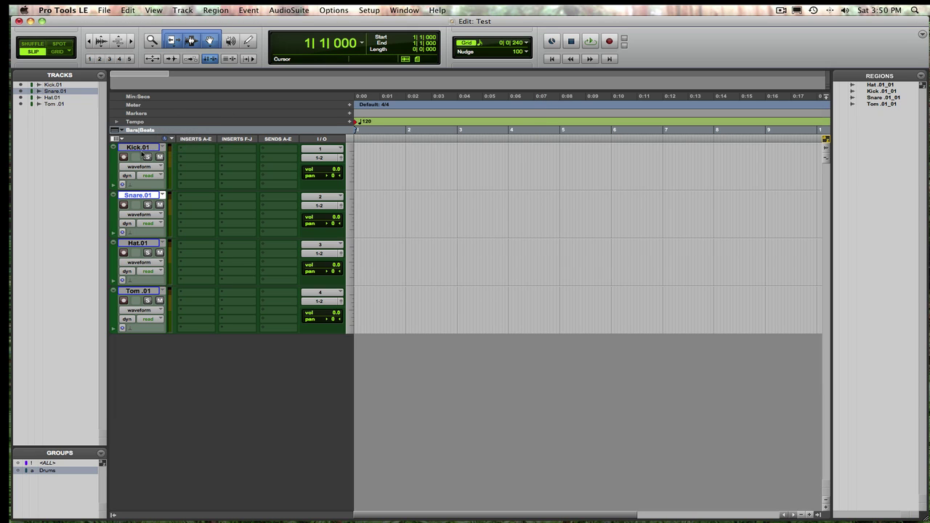
# Step: Switch the Kick track back to its Kick .01 playlist and reopen the playlist list
pyautogui.click(162, 147)
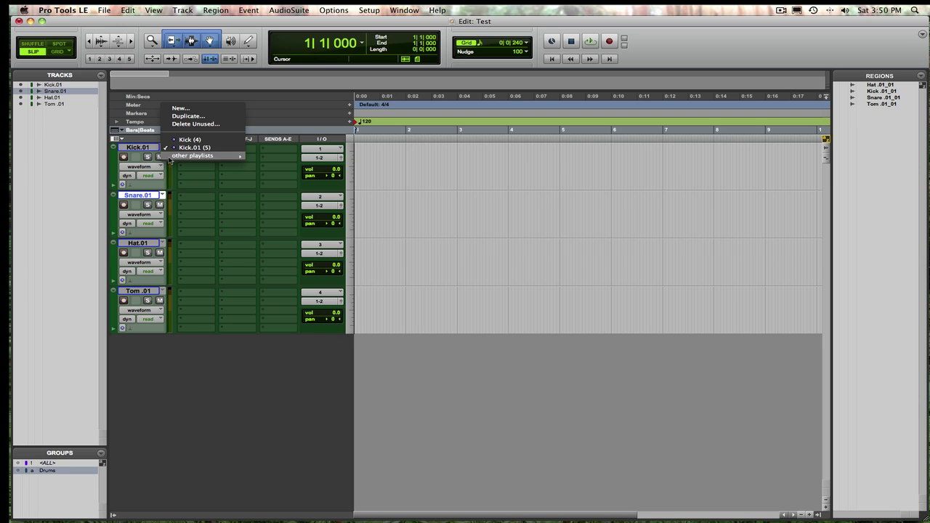
pyautogui.click(190, 138)
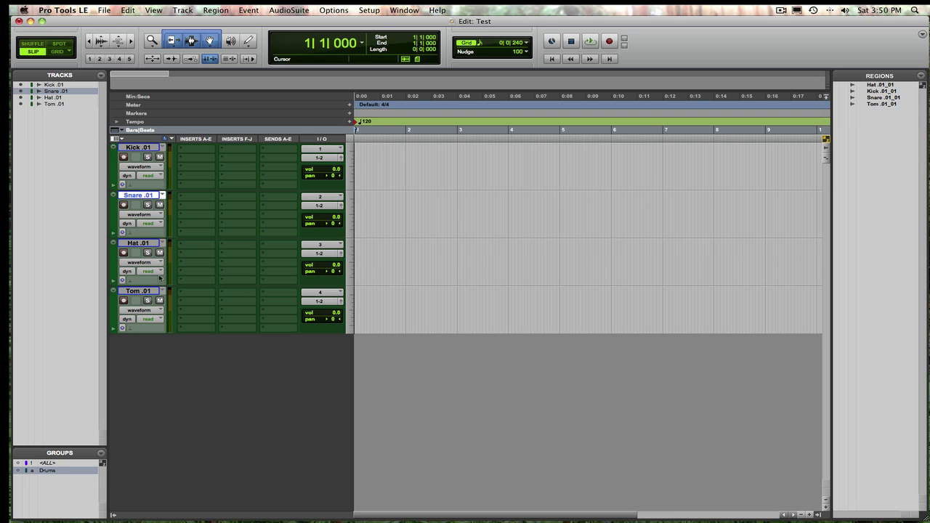
pyautogui.click(163, 148)
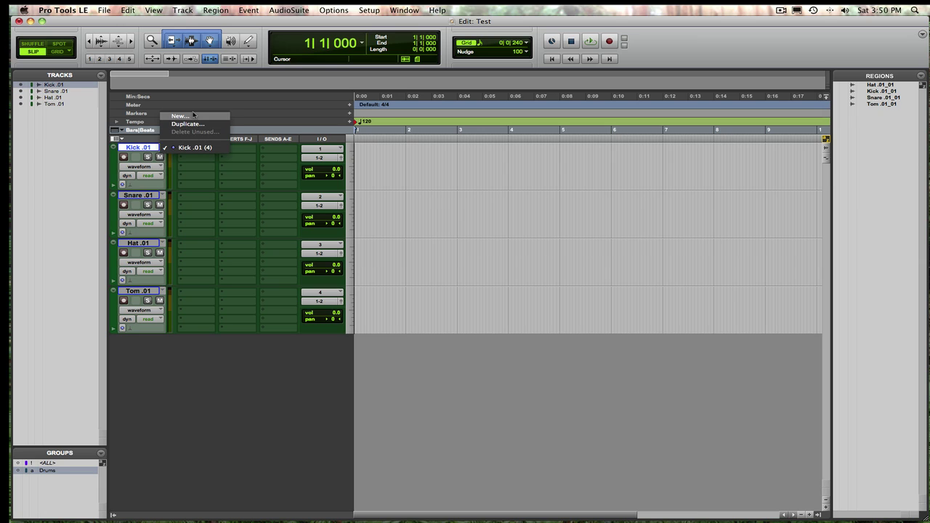
# Step: Create new empty .02 and .03 playlists on all grouped drum tracks
pyautogui.click(180, 115)
pyautogui.click(163, 147)
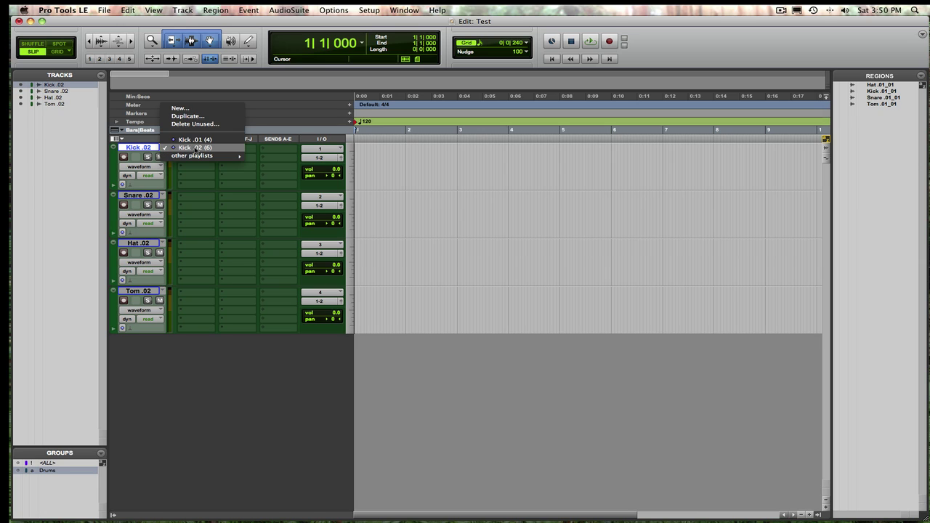
pyautogui.click(179, 108)
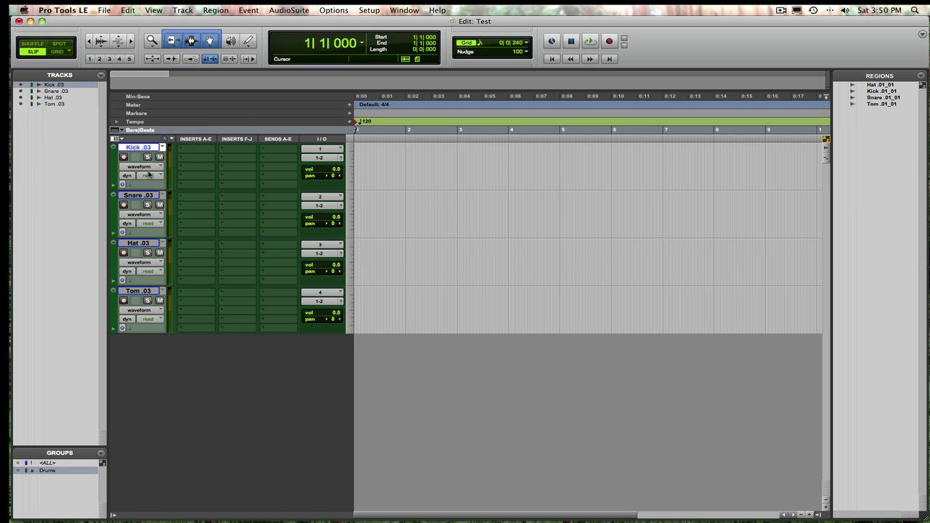
pyautogui.click(163, 147)
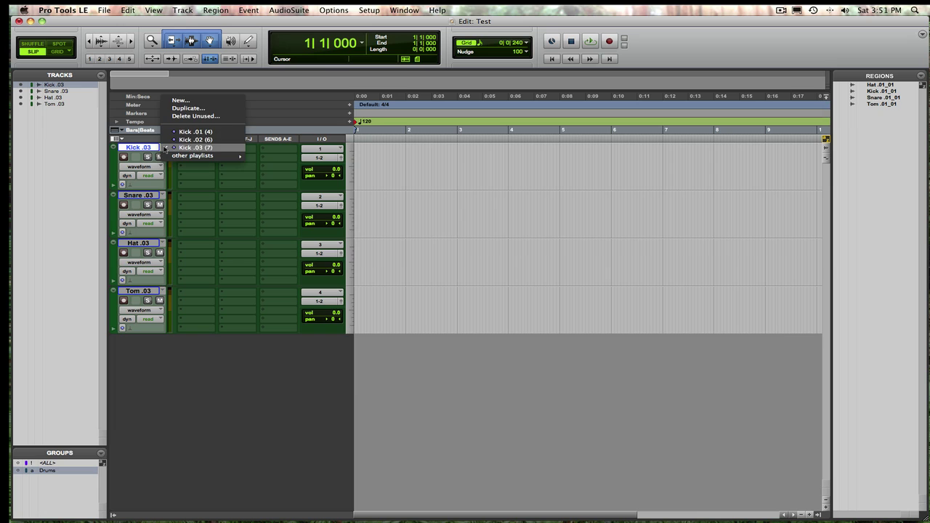
pyautogui.click(174, 95)
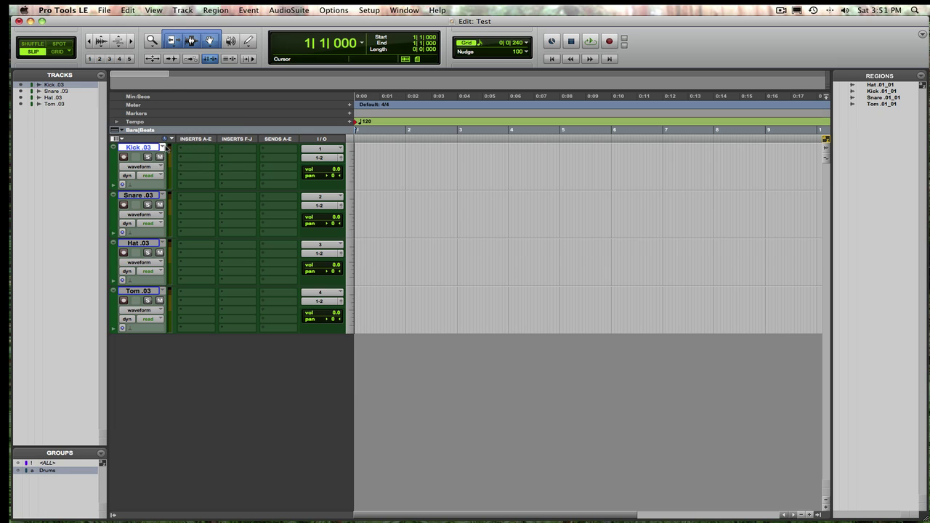
# Step: Place the insertion point at 1|2|433 and browse the Kick playlist list
pyautogui.click(372, 155)
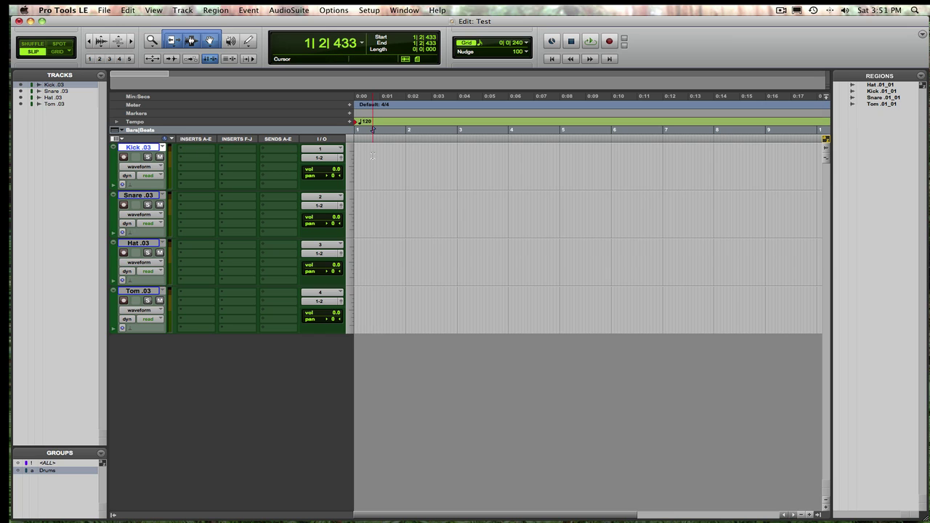
pyautogui.click(163, 148)
pyautogui.press('Up')
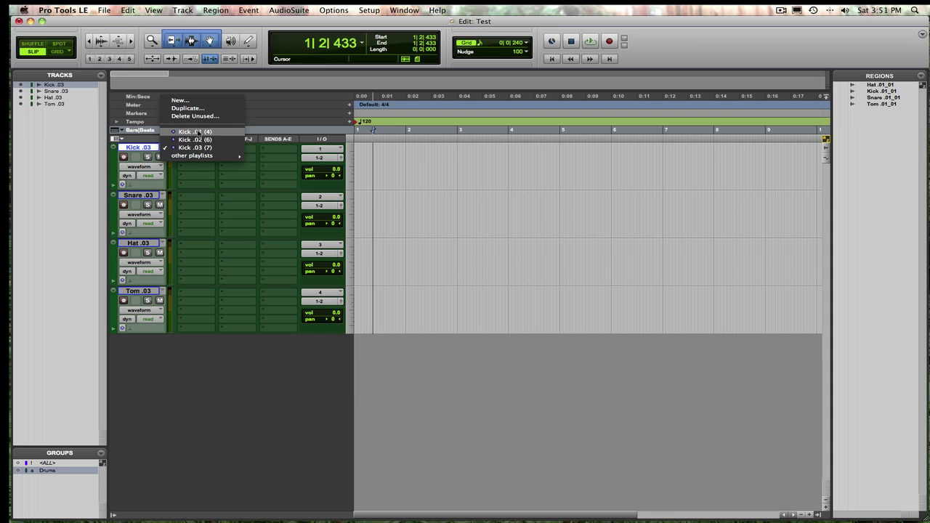
pyautogui.press('Return')
pyautogui.click(163, 149)
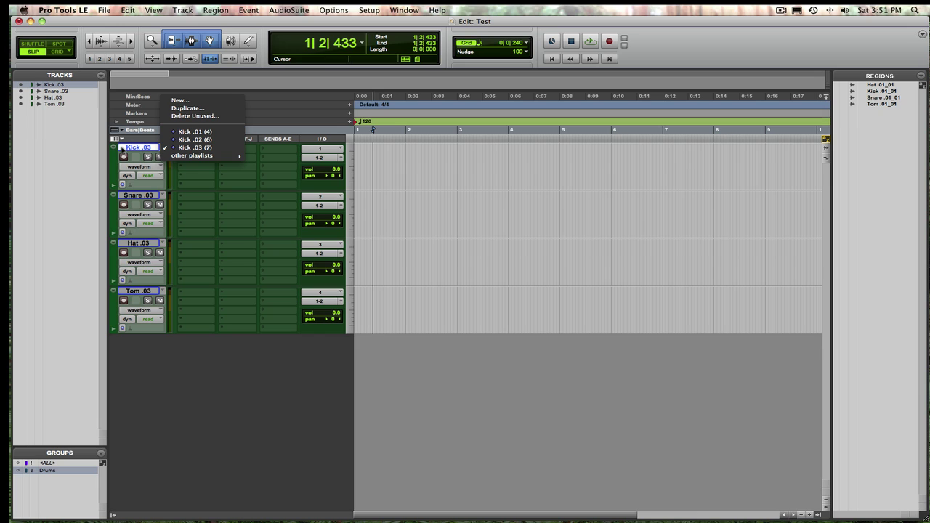
pyautogui.click(122, 149)
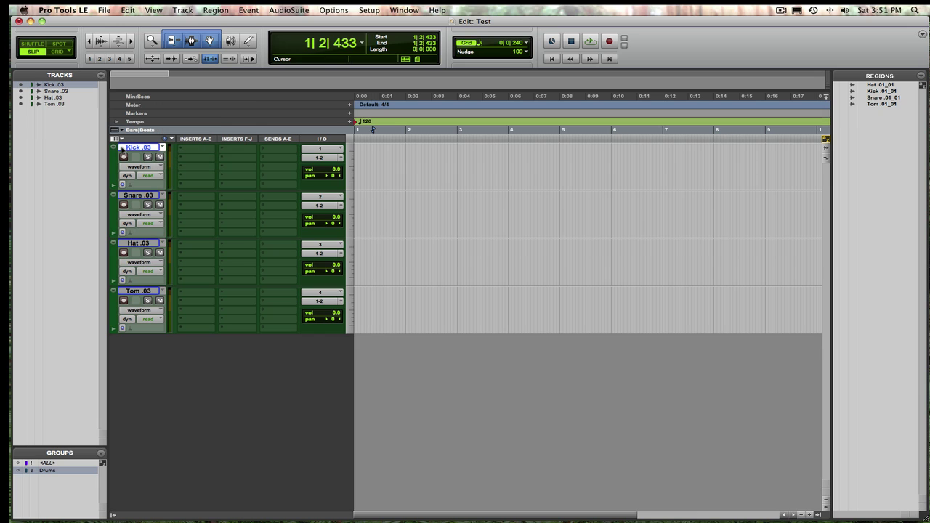
pyautogui.click(163, 147)
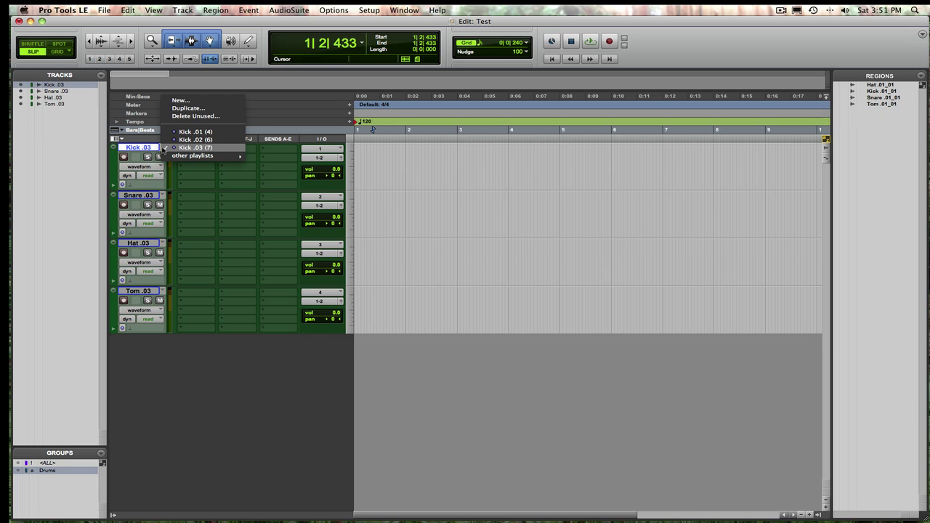
# Step: Create new .04 playlists and rename the Kick one to Kick .(c)
pyautogui.click(209, 103)
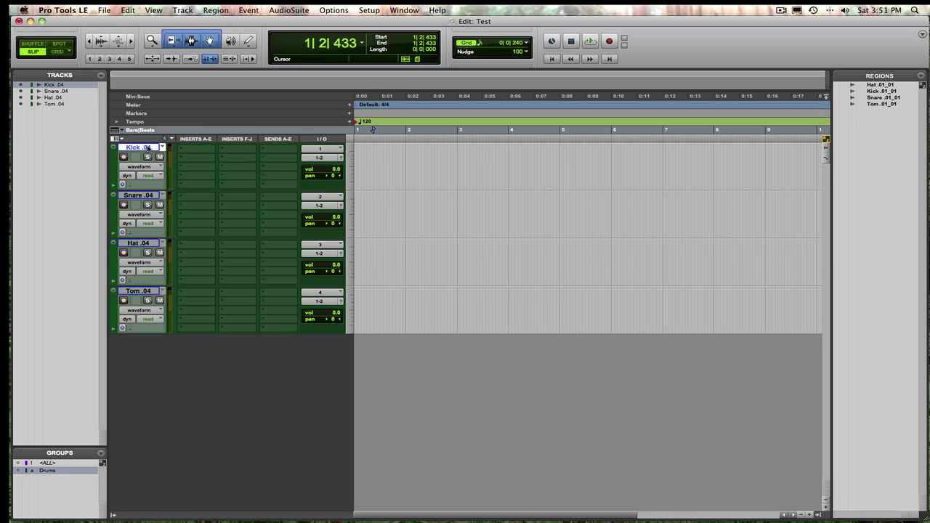
pyautogui.doubleClick(144, 147)
pyautogui.click(460, 172)
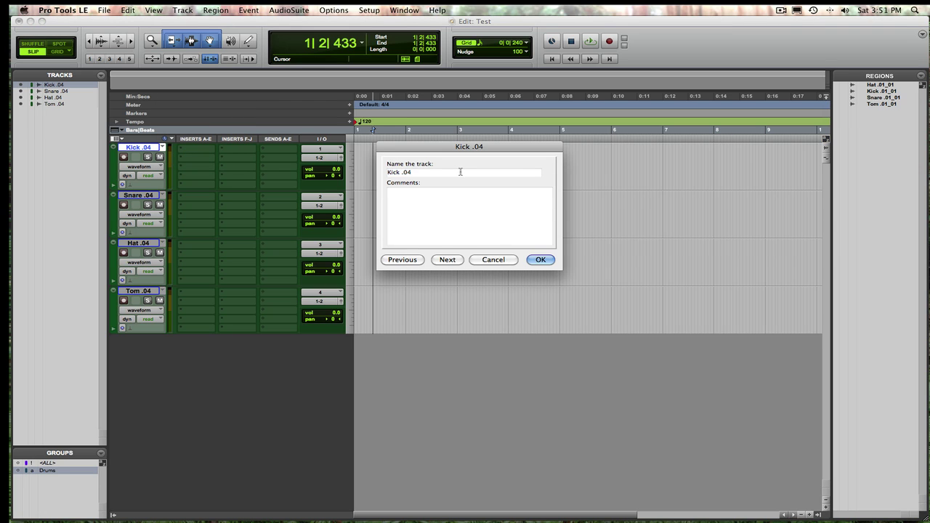
pyautogui.press('BackSpace')
pyautogui.press('BackSpace')
pyautogui.write('(c)')
pyautogui.doubleClick(423, 172)
pyautogui.click(448, 261)
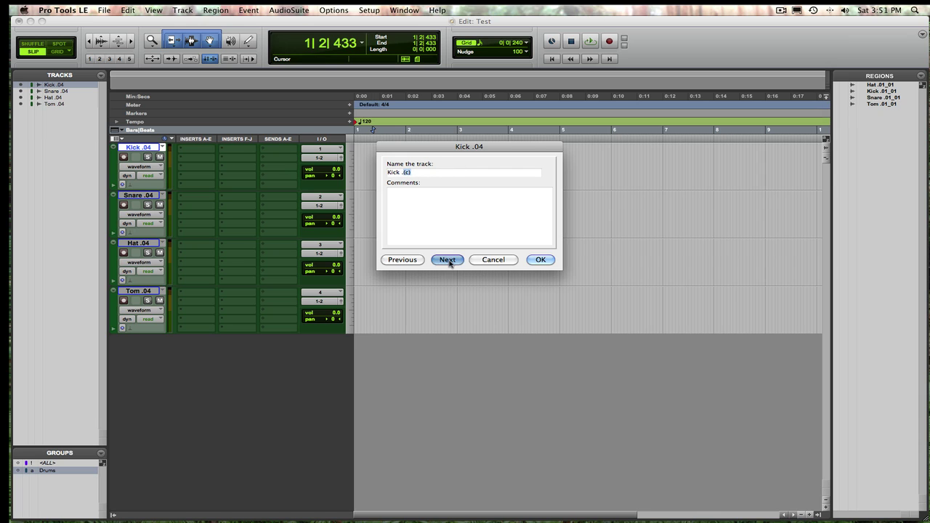
# Step: Rename the Snare, Hat and Tom .04 playlists to Snare .(c), Hat .(c) and Tom .(c)
pyautogui.click(438, 173)
pyautogui.press('BackSpace')
pyautogui.press('BackSpace')
pyautogui.write('(c)')
pyautogui.click(447, 260)
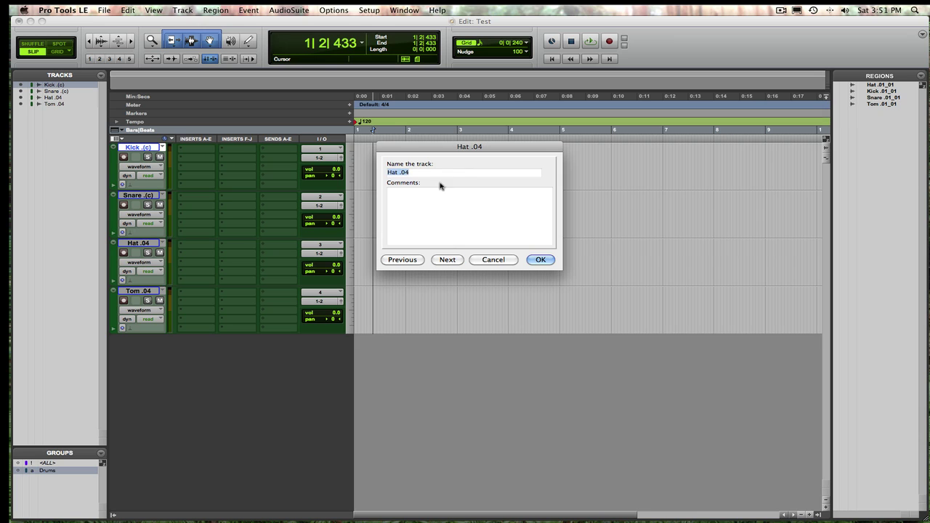
pyautogui.click(436, 173)
pyautogui.press('BackSpace')
pyautogui.press('BackSpace')
pyautogui.write('(c)')
pyautogui.click(446, 259)
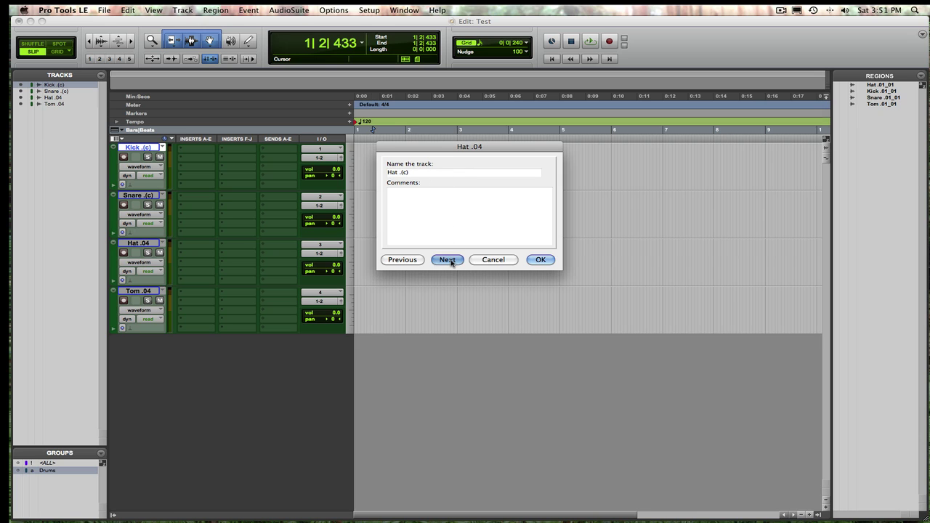
pyautogui.doubleClick(427, 173)
pyautogui.write('(c)')
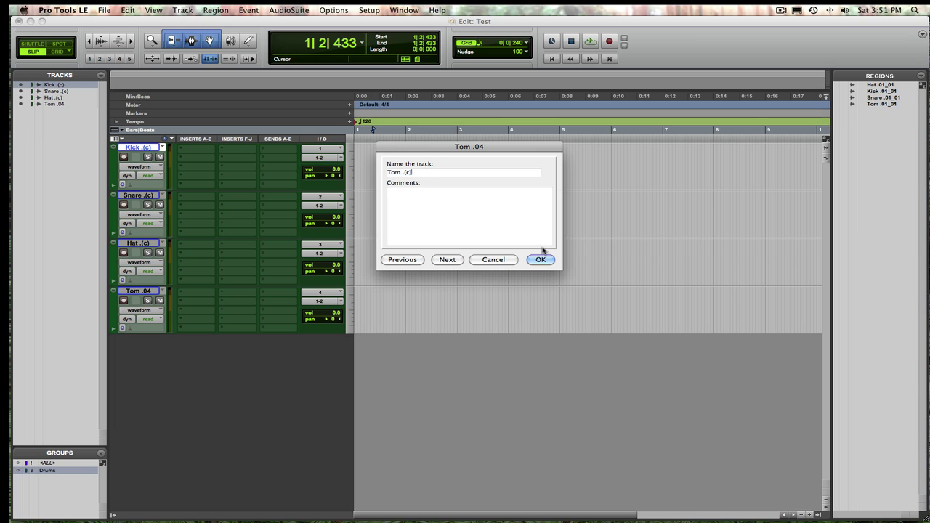
pyautogui.click(540, 259)
pyautogui.click(162, 148)
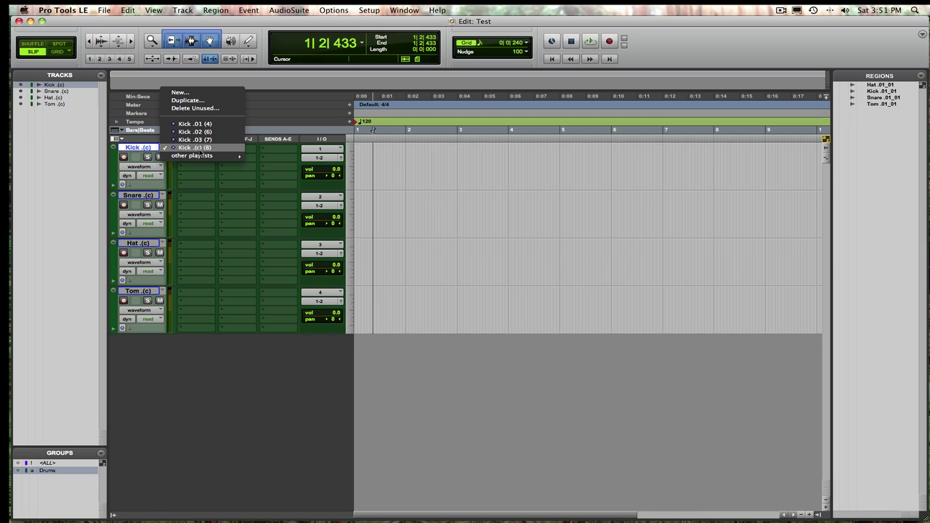
pyautogui.click(194, 123)
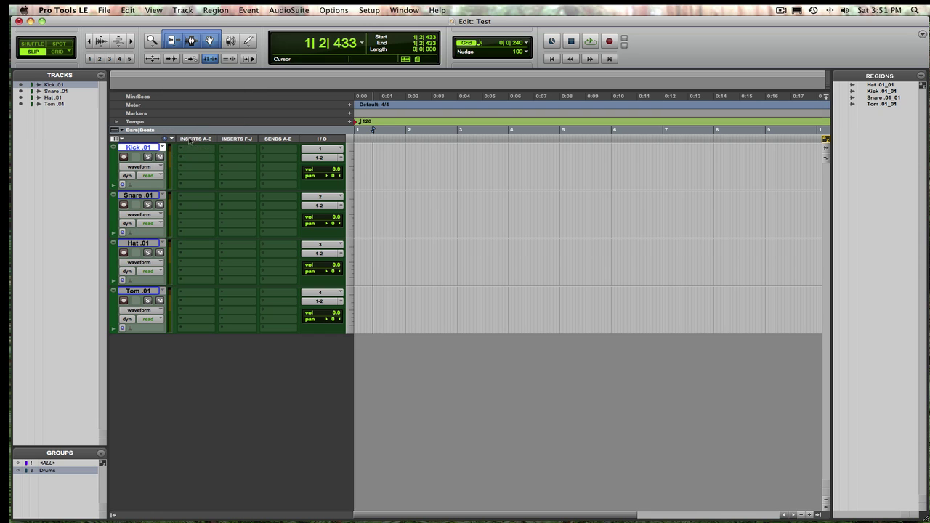
pyautogui.moveTo(364, 163); pyautogui.dragTo(463, 161)
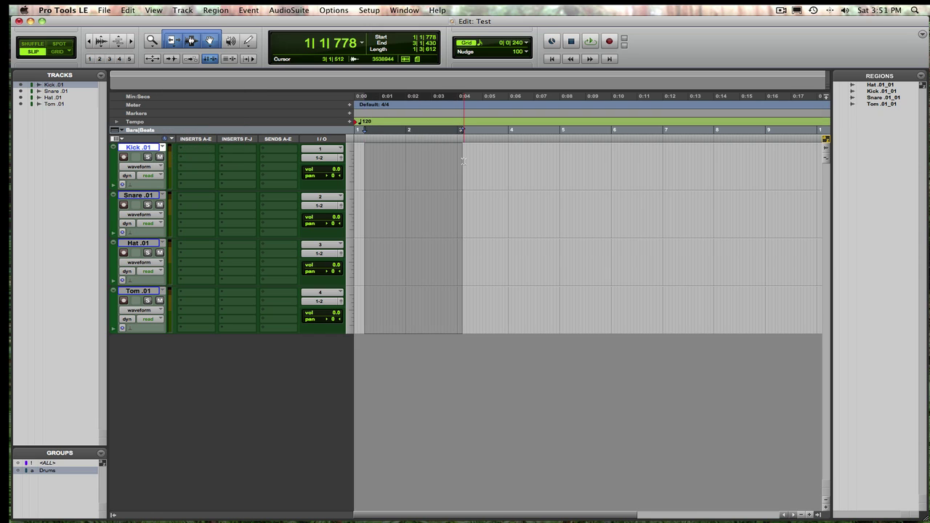
pyautogui.click(164, 147)
pyautogui.click(196, 167)
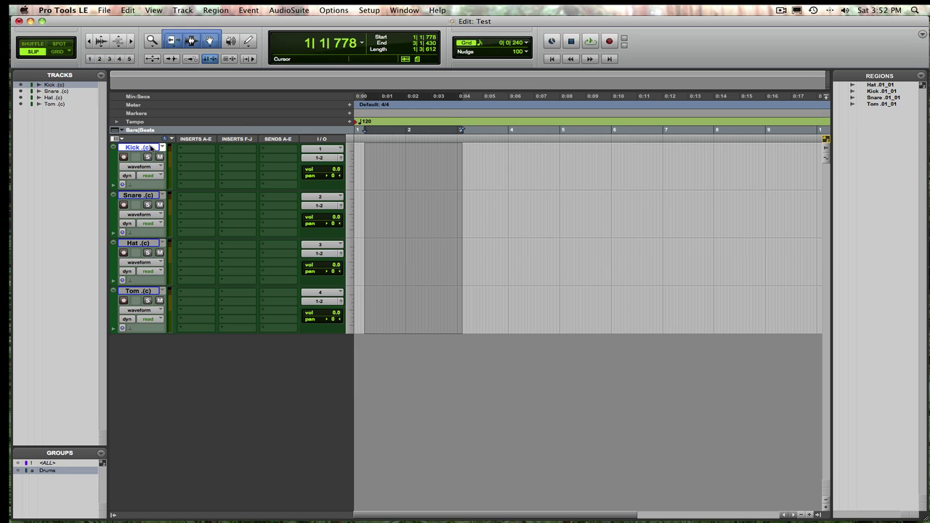
pyautogui.click(384, 157)
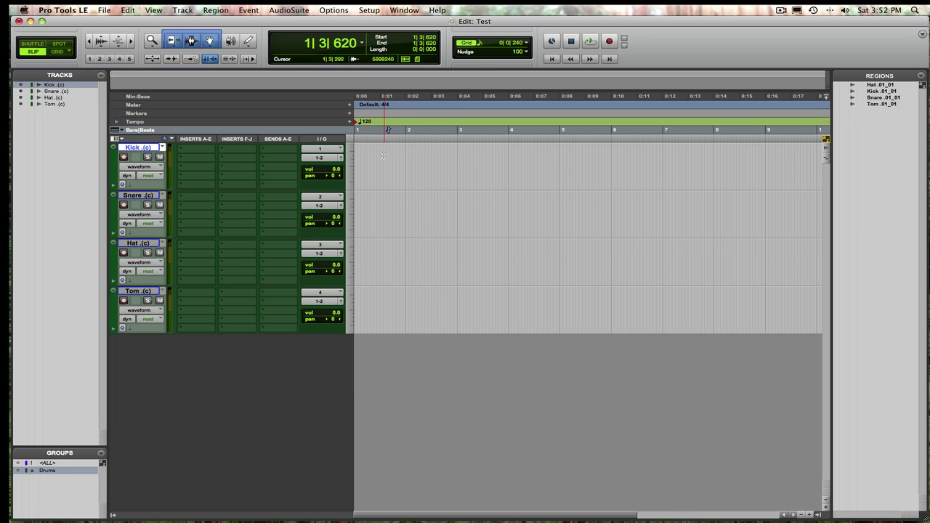
pyautogui.press('super+bracketleft')
pyautogui.click(163, 148)
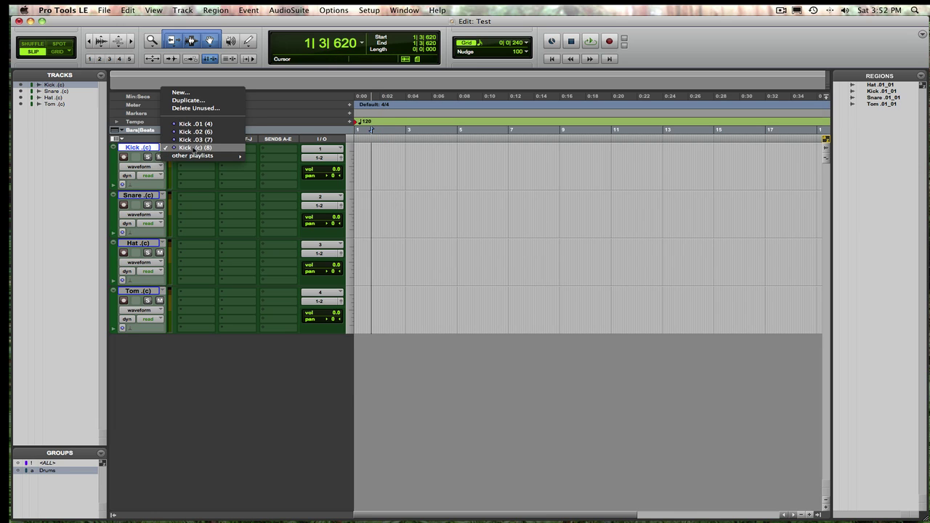
pyautogui.click(398, 156)
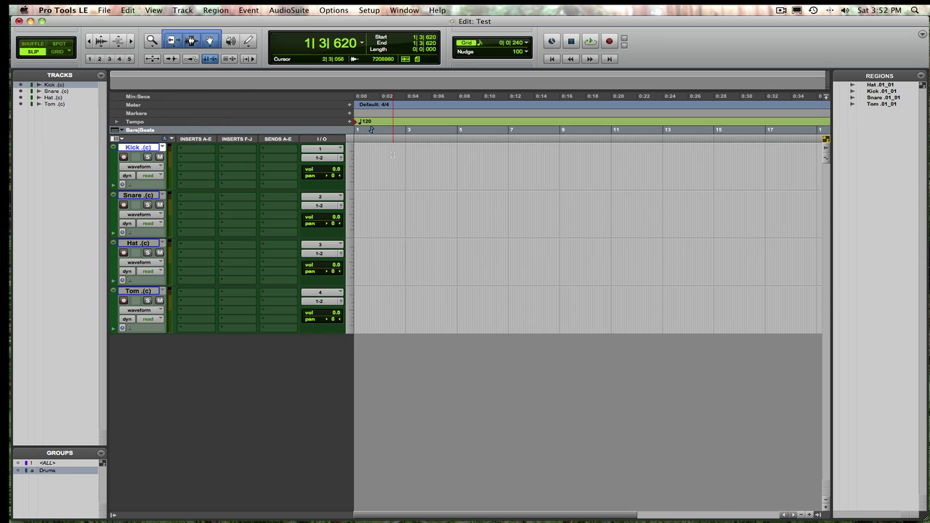
pyautogui.press('super+bracketleft')
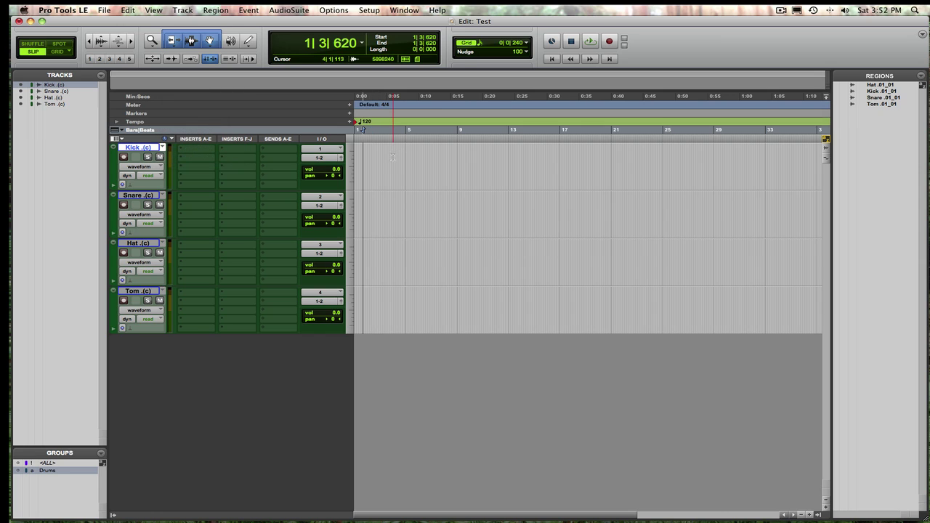
pyautogui.click(163, 147)
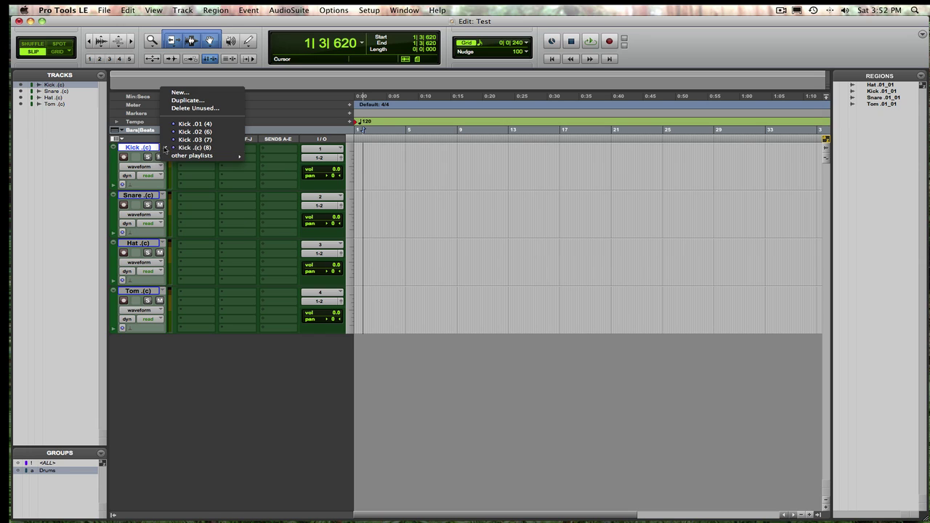
pyautogui.click(162, 148)
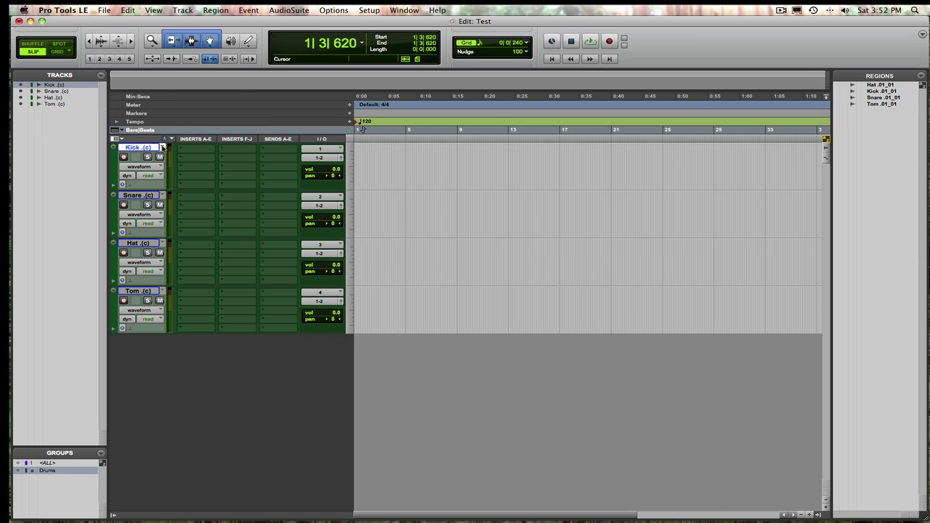
# Step: Duplicate the .(c) playlists on all drum tracks and rename the Kick copy to Kick .(c).(e)
pyautogui.click(162, 146)
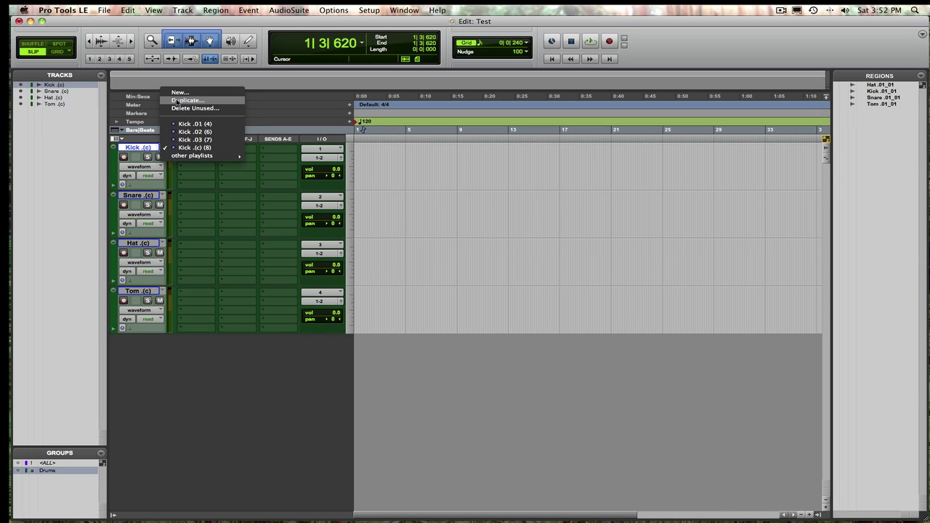
pyautogui.click(177, 100)
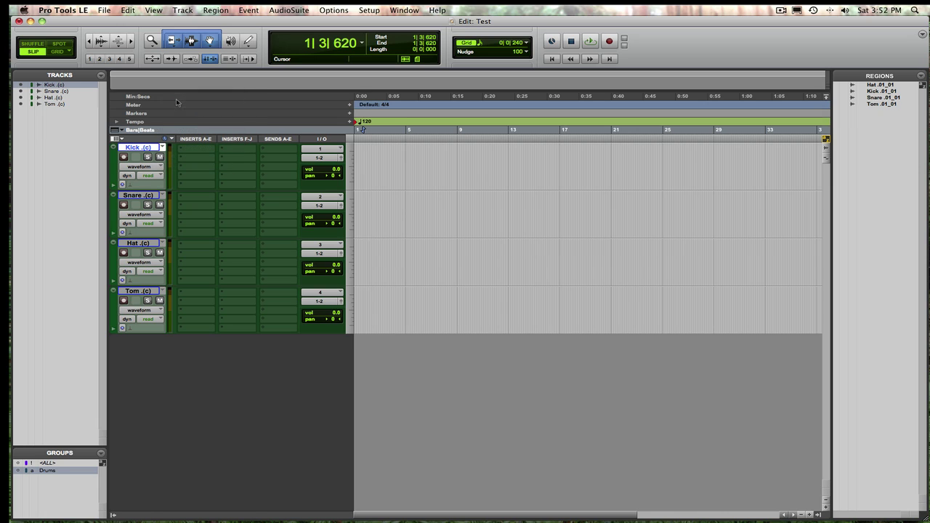
pyautogui.doubleClick(152, 149)
pyautogui.click(436, 173)
pyautogui.press('BackSpace')
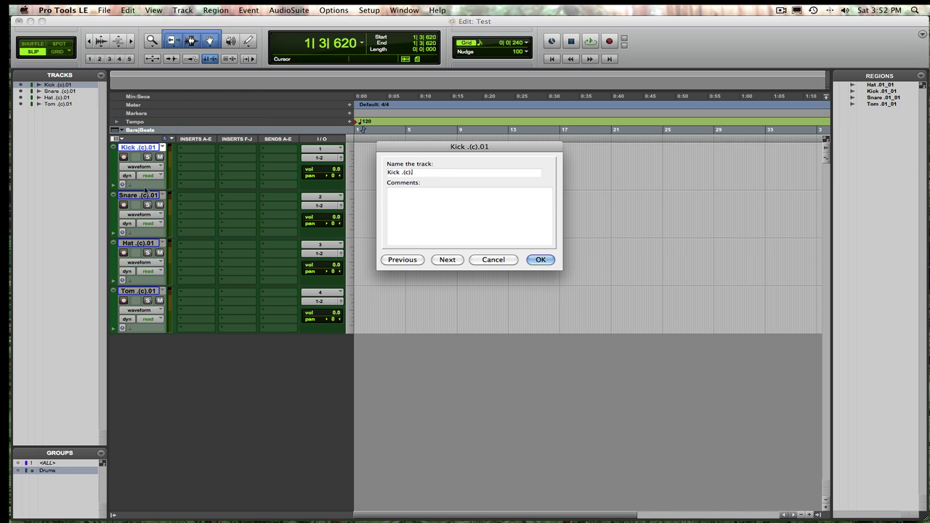
pyautogui.press('BackSpace')
pyautogui.write('.(e)')
pyautogui.click(447, 259)
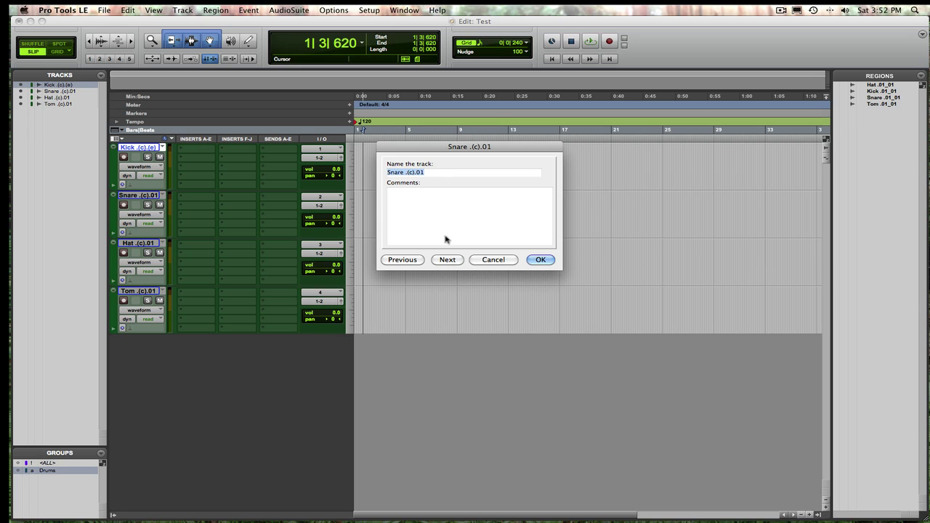
# Step: Change the Snare, Hat and Tom playlist endings from .(c).01 to .(c).(e) and confirm
pyautogui.press('Right')
pyautogui.press('BackSpace')
pyautogui.press('BackSpace')
pyautogui.write('(e)')
pyautogui.click(448, 259)
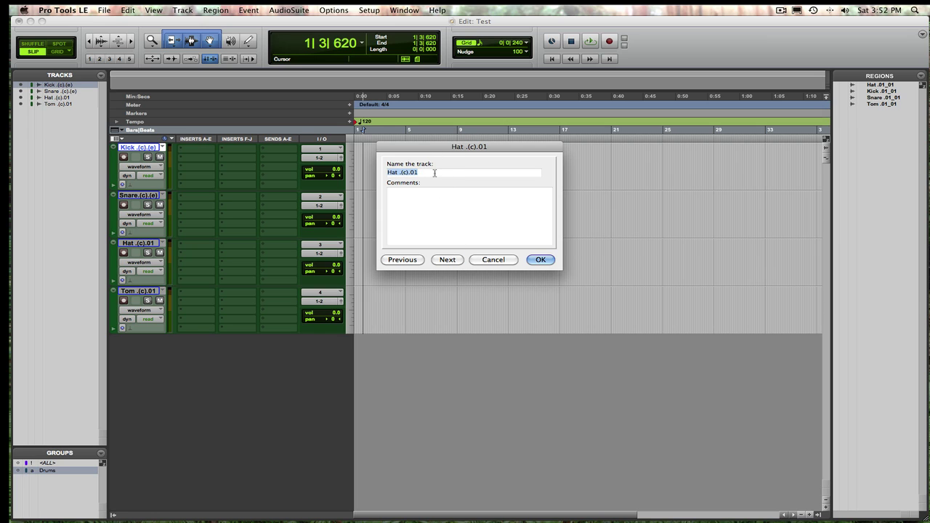
pyautogui.press('Right')
pyautogui.press('BackSpace')
pyautogui.press('BackSpace')
pyautogui.write('(e)')
pyautogui.click(451, 260)
pyautogui.press('Right')
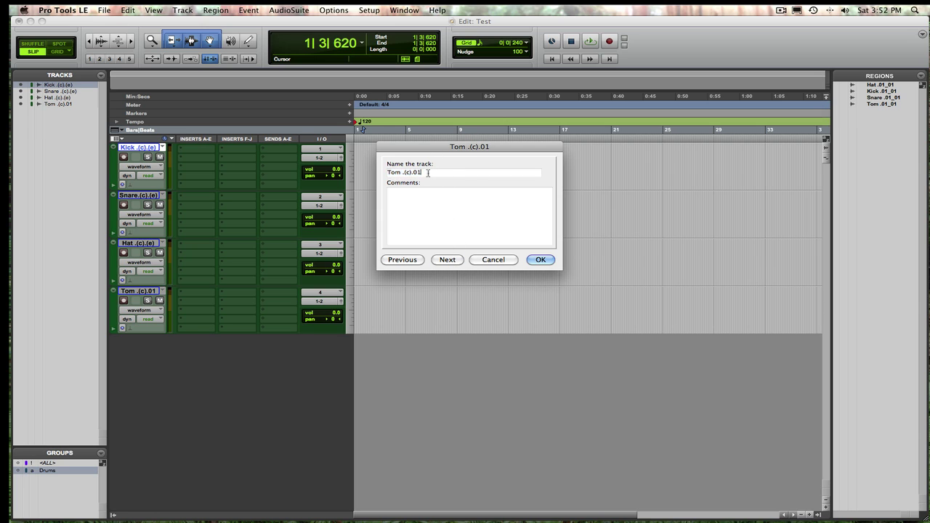
pyautogui.press('BackSpace')
pyautogui.press('BackSpace')
pyautogui.write('(e)')
pyautogui.click(448, 260)
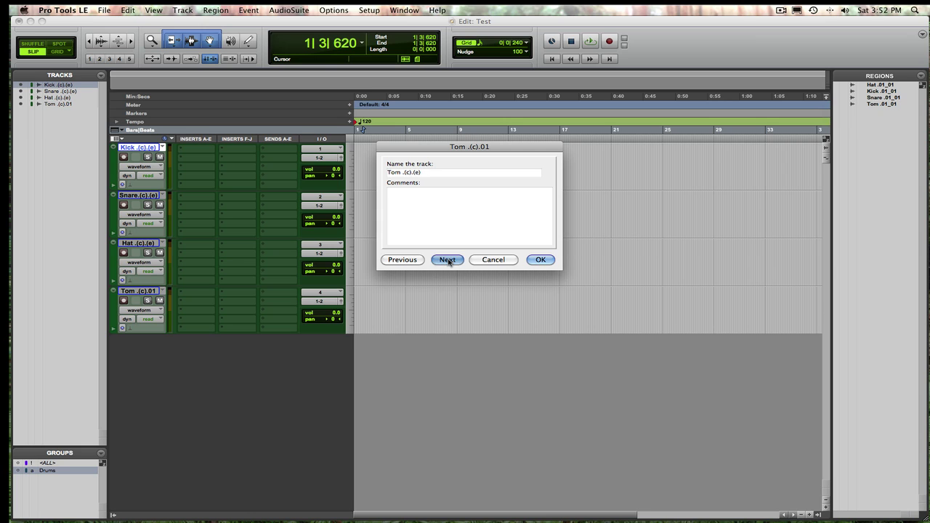
pyautogui.click(541, 259)
# Step: Select bar 2|4 to bar 18 across all tracks, then set an insertion point and adjust the zoom
pyautogui.moveTo(376, 161); pyautogui.dragTo(572, 162)
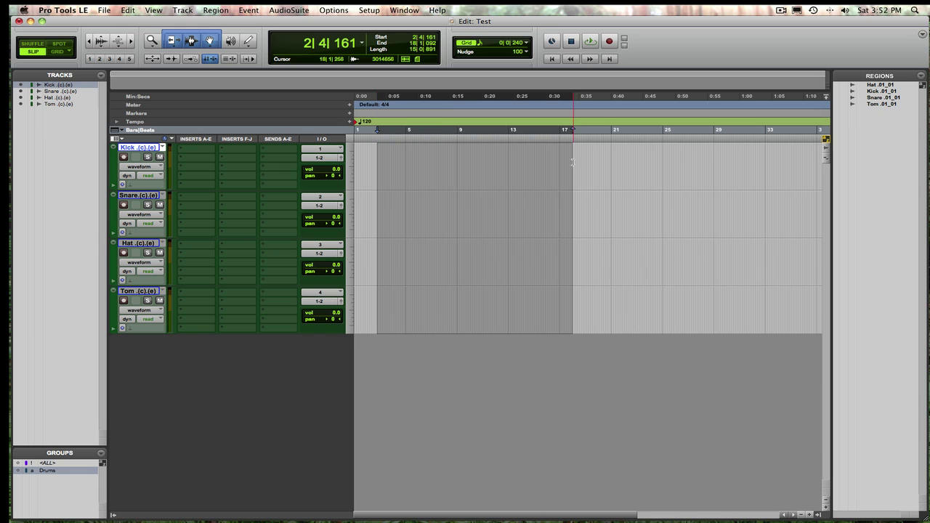
pyautogui.click(440, 157)
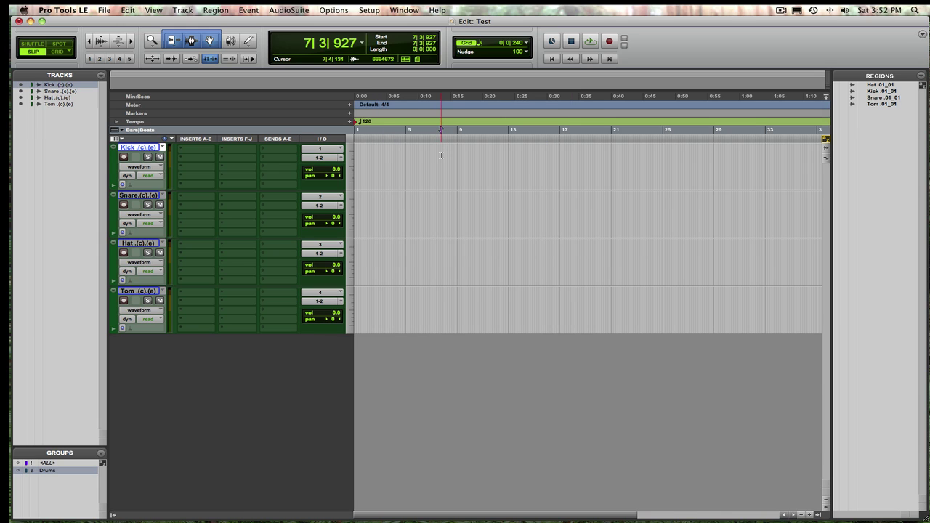
pyautogui.press('super+bracketleft')
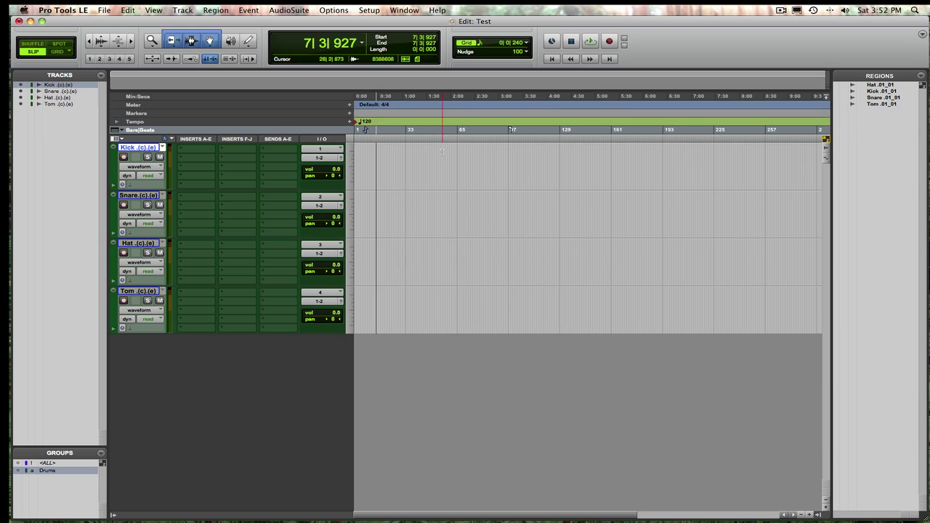
pyautogui.press('super+bracketright')
pyautogui.press('super+bracketright')
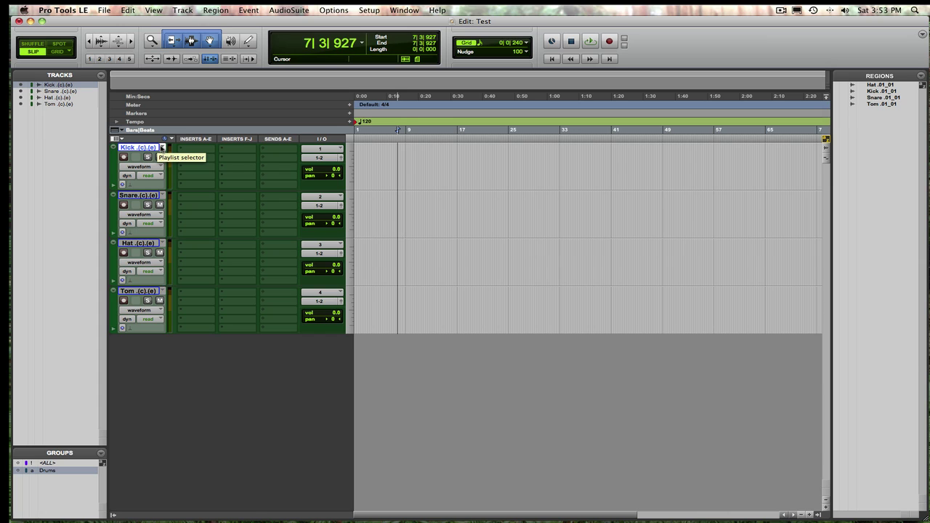
# Step: Duplicate the drum playlists and rename the Kick copy to Kick .(c).(e).(con)
pyautogui.click(163, 147)
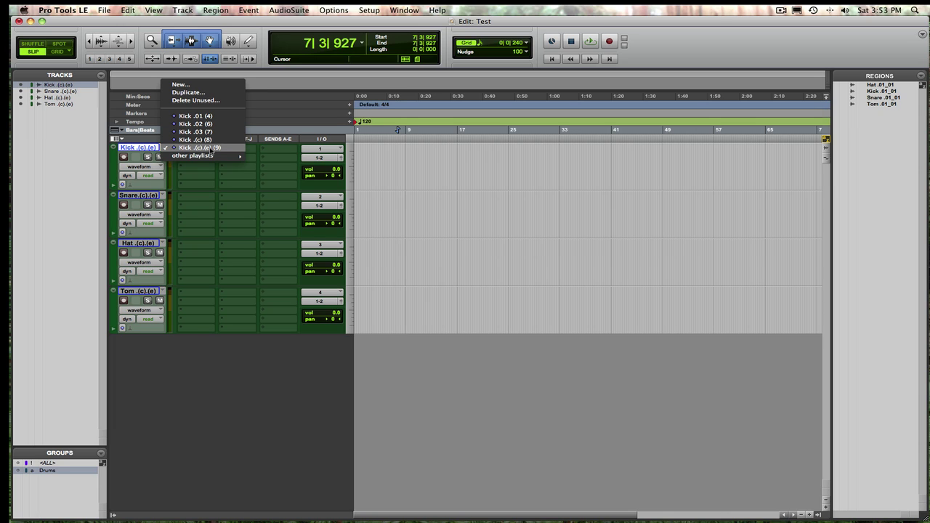
pyautogui.click(207, 93)
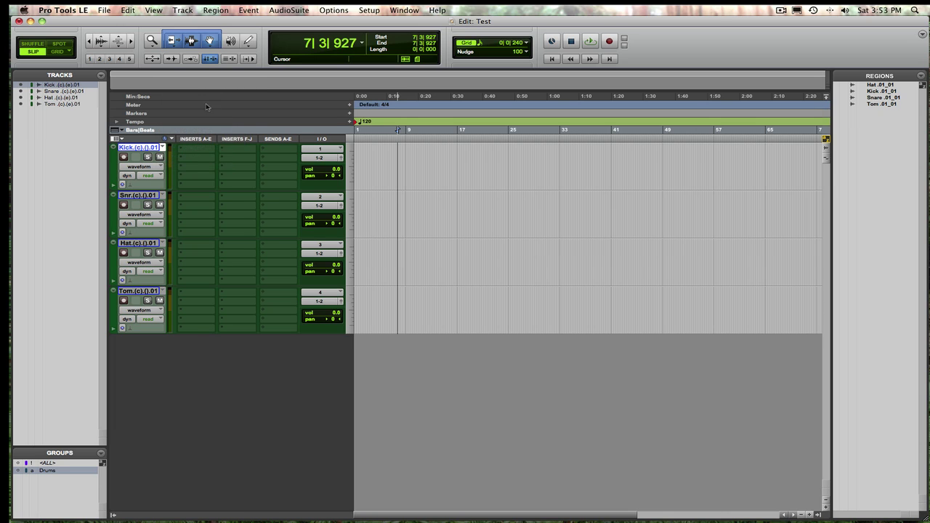
pyautogui.doubleClick(151, 147)
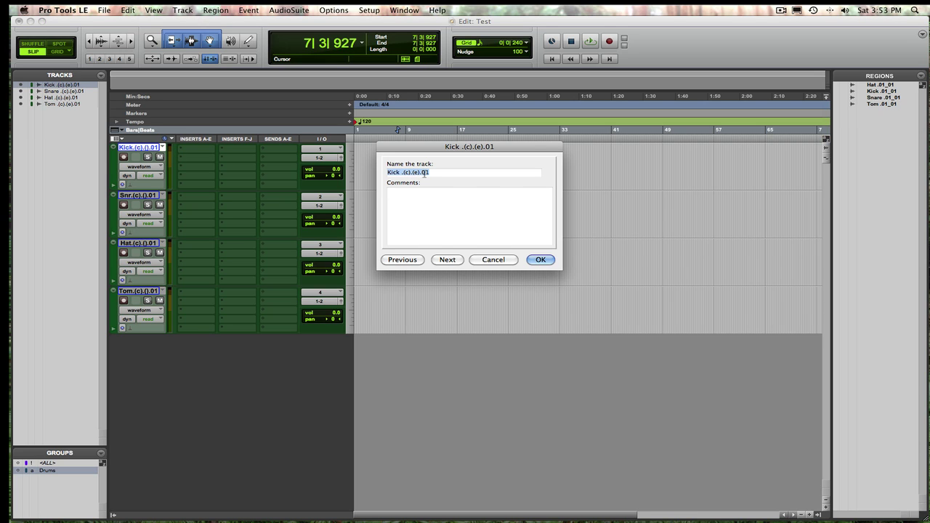
pyautogui.doubleClick(432, 172)
pyautogui.press('BackSpace')
pyautogui.write('(con)')
pyautogui.click(448, 176)
pyautogui.moveTo(422, 173); pyautogui.dragTo(467, 172)
pyautogui.press('super+c')
pyautogui.click(447, 259)
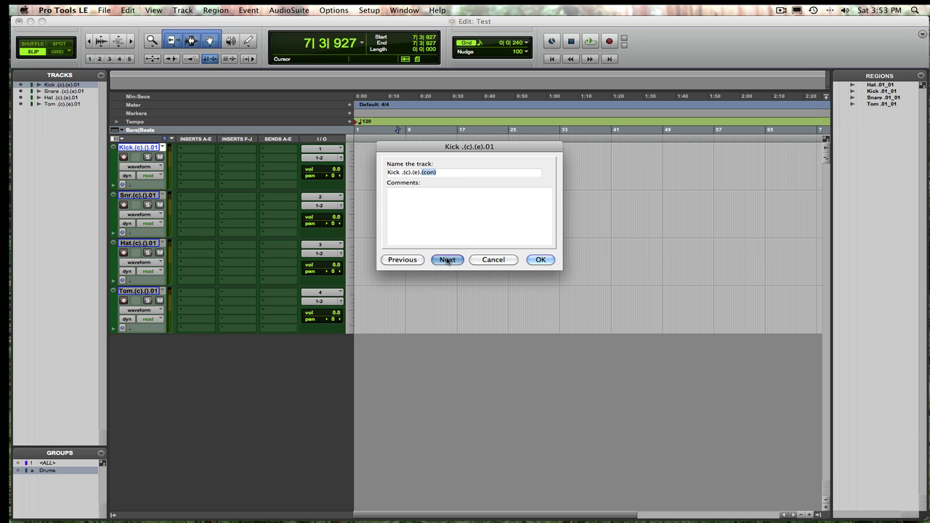
# Step: Replace the 01 with (con) in the Snare, Hat and Tom playlist names, then confirm and recheck Kick's name
pyautogui.doubleClick(445, 172)
pyautogui.press('super+v')
pyautogui.click(442, 258)
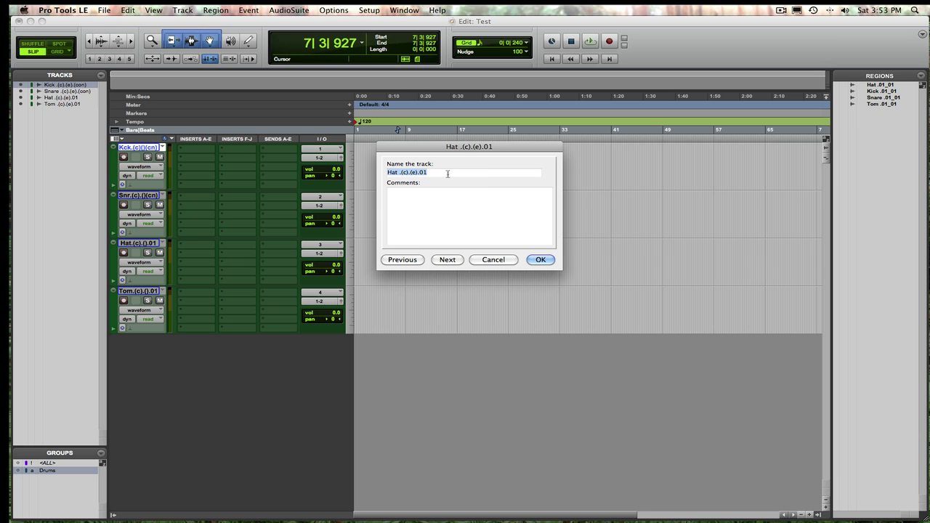
pyautogui.doubleClick(449, 172)
pyautogui.press('super+v')
pyautogui.click(444, 260)
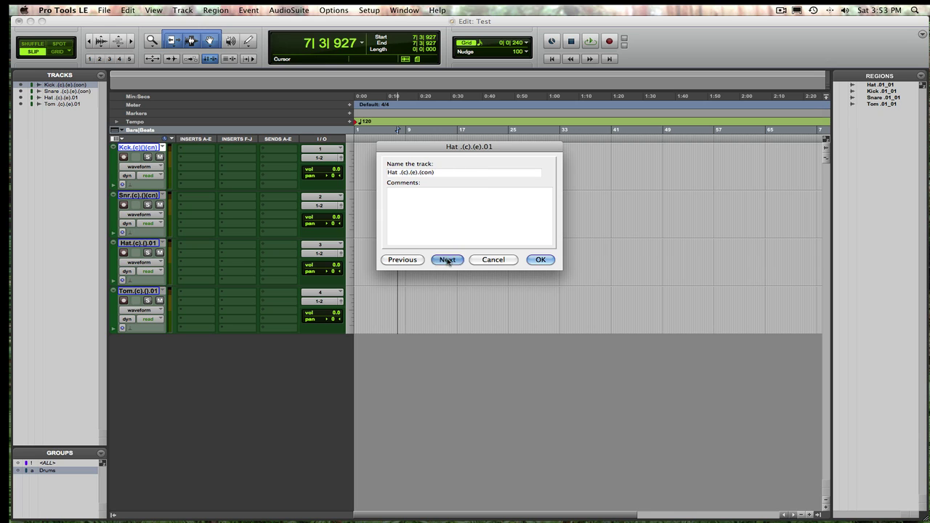
pyautogui.doubleClick(440, 172)
pyautogui.press('super+v')
pyautogui.click(540, 259)
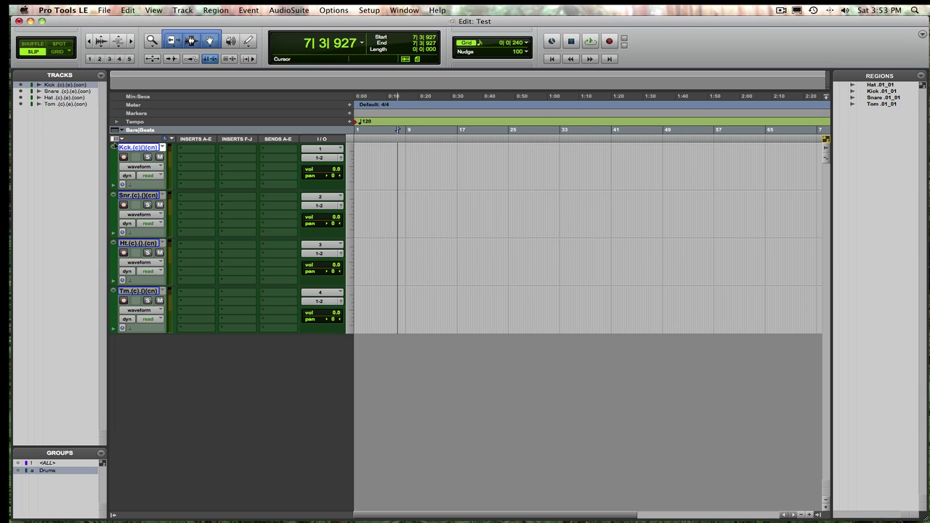
pyautogui.doubleClick(140, 147)
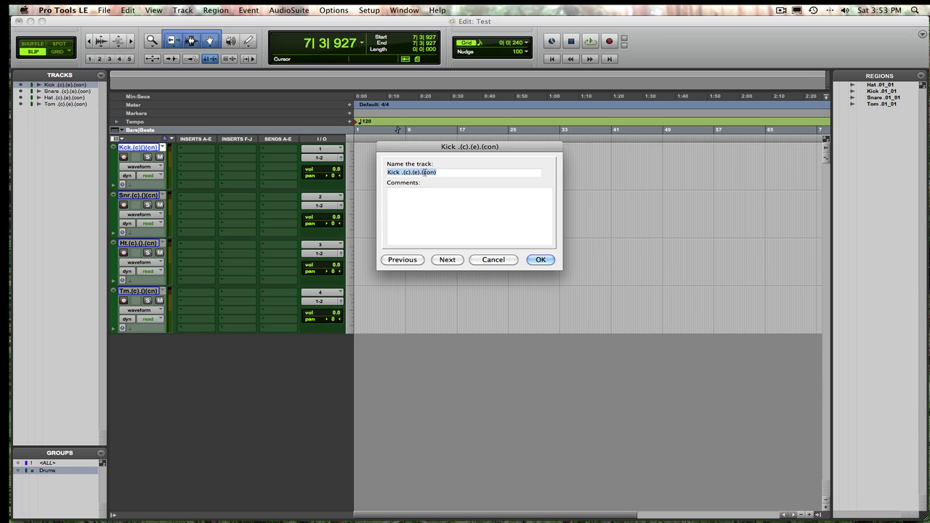
pyautogui.click(540, 260)
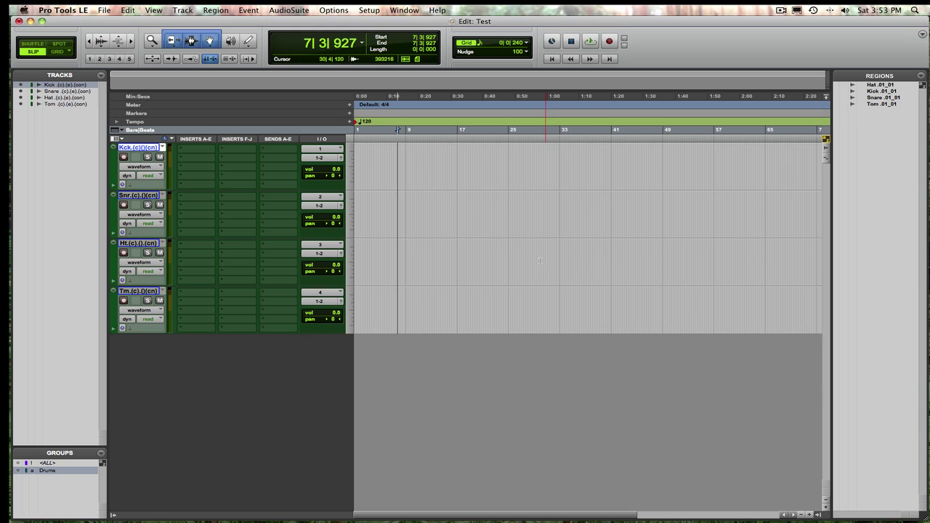
pyautogui.click(405, 157)
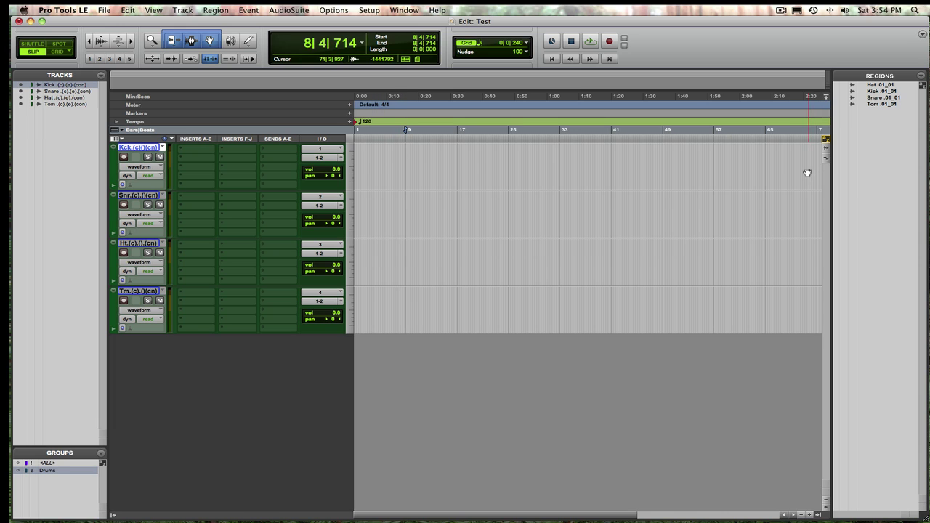
pyautogui.click(105, 9)
pyautogui.moveTo(122, 8)
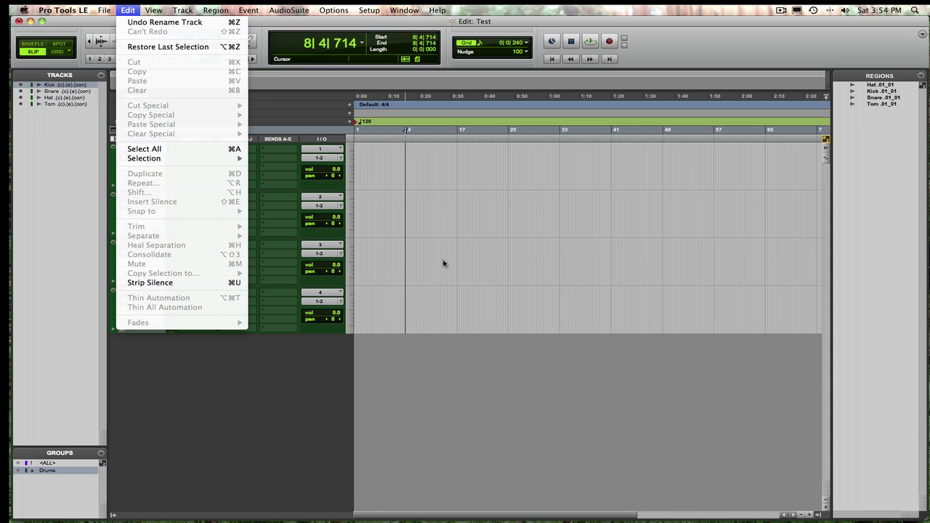
pyautogui.click(468, 262)
pyautogui.click(388, 167)
pyautogui.hotkey('ctrl', '[')
pyautogui.hotkey('ctrl', '[')
pyautogui.hotkey('ctrl', '[')
pyautogui.hotkey('ctrl', '[')
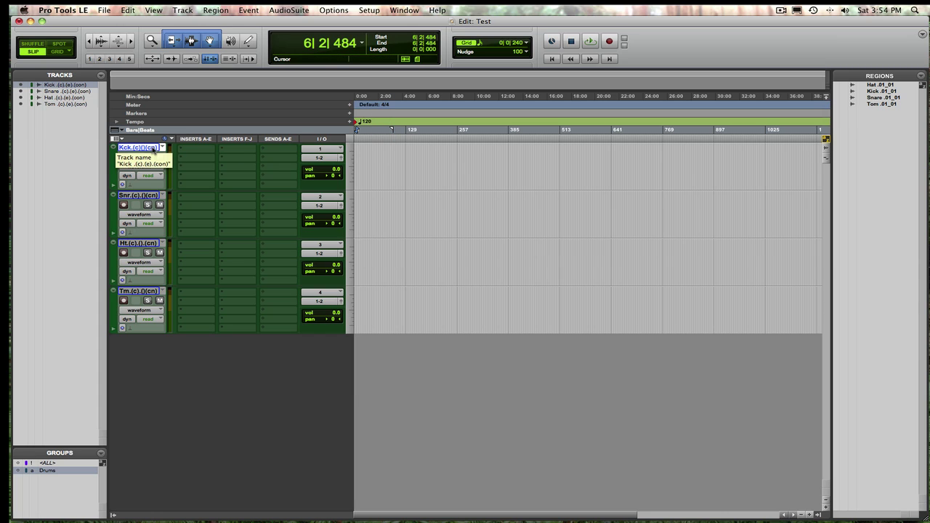
pyautogui.hscroll(2, 153, 150)
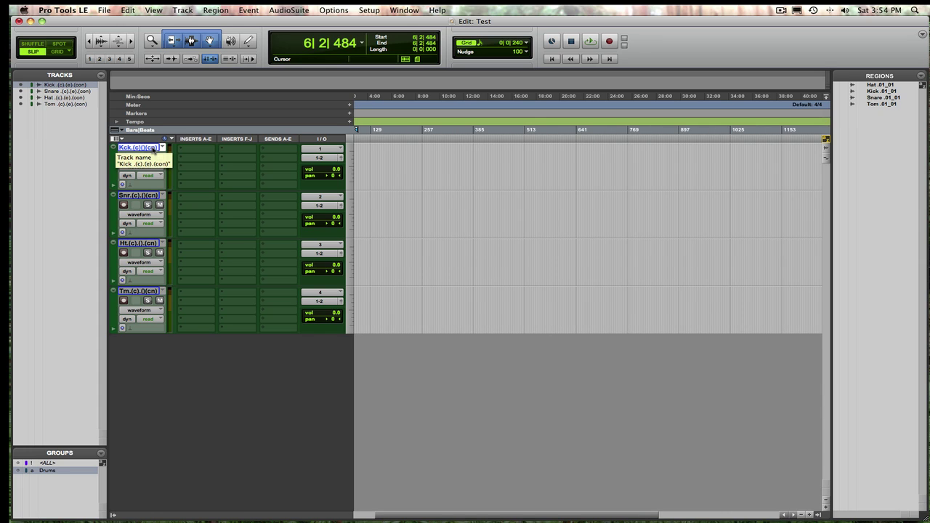
pyautogui.doubleClick(153, 148)
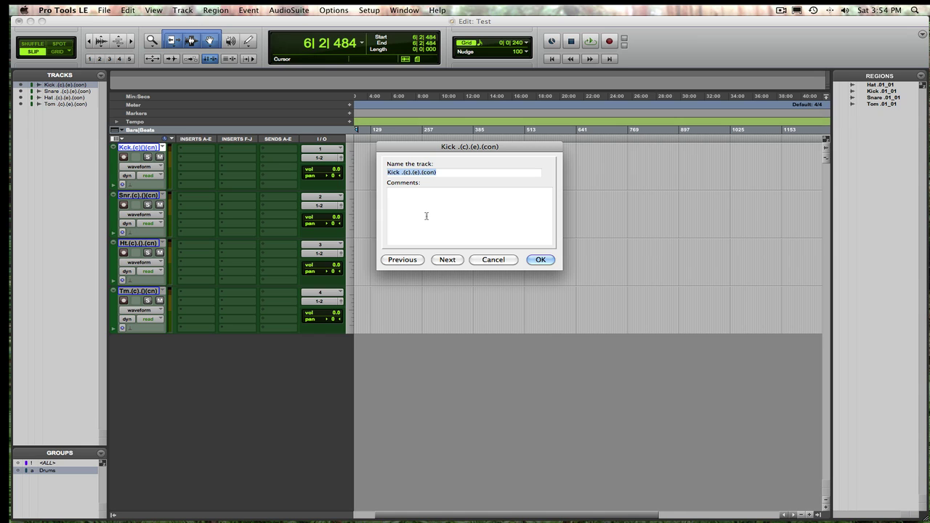
pyautogui.click(543, 260)
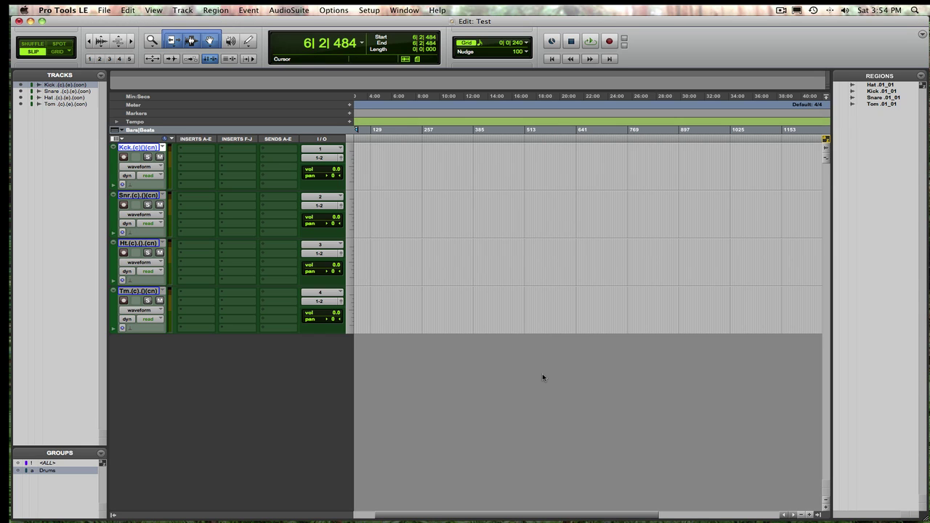
pyautogui.hscroll(-1, 543, 377)
pyautogui.press('super+bracketleft')
pyautogui.press('super+bracketleft')
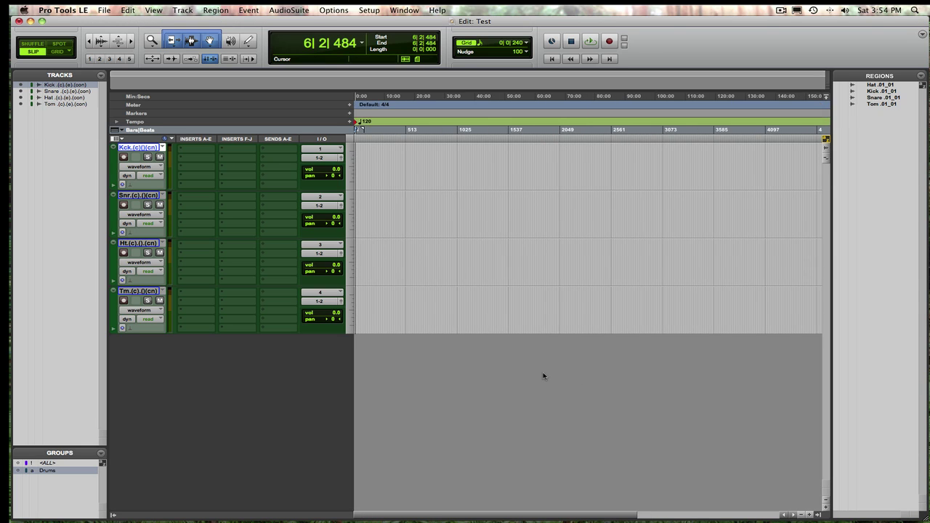